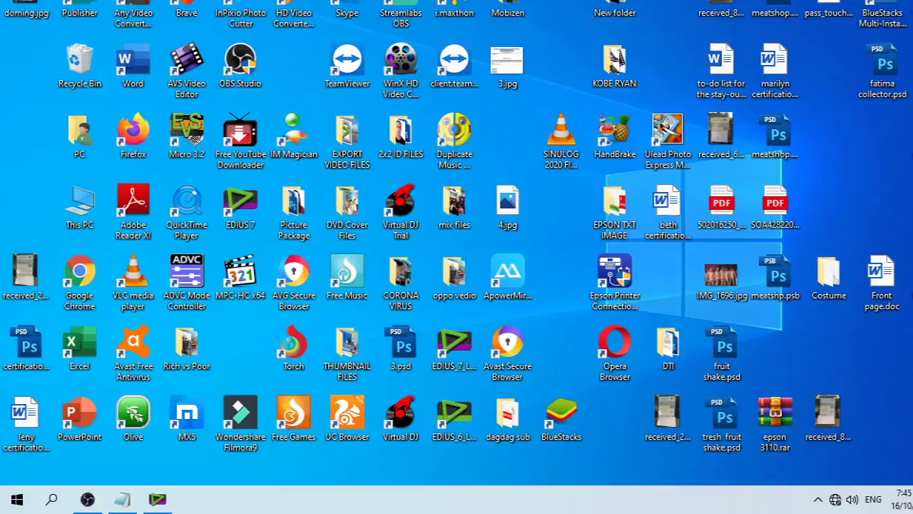
Review the options in Avast shields control for disabling the antivirus shields, leaving them as they are.
{"action": "left_click", "coordinate": [819, 500]}
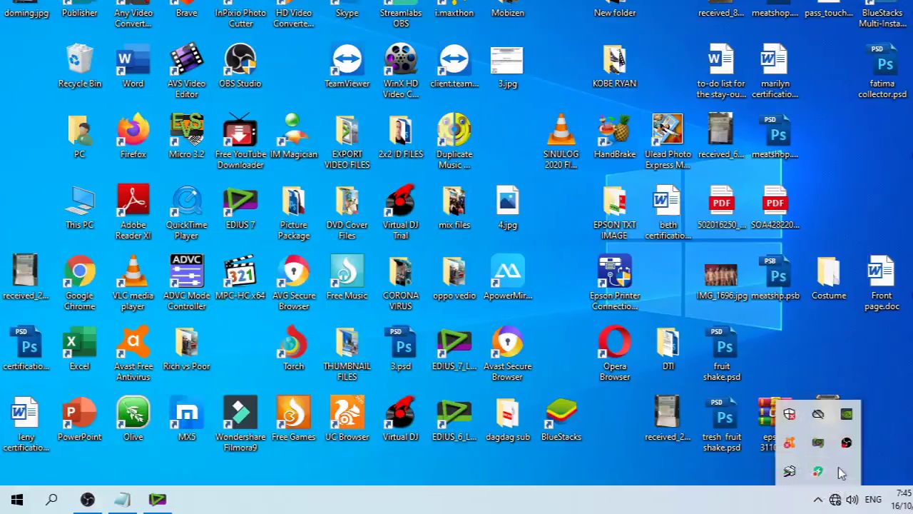
{"action": "left_click", "coordinate": [849, 196]}
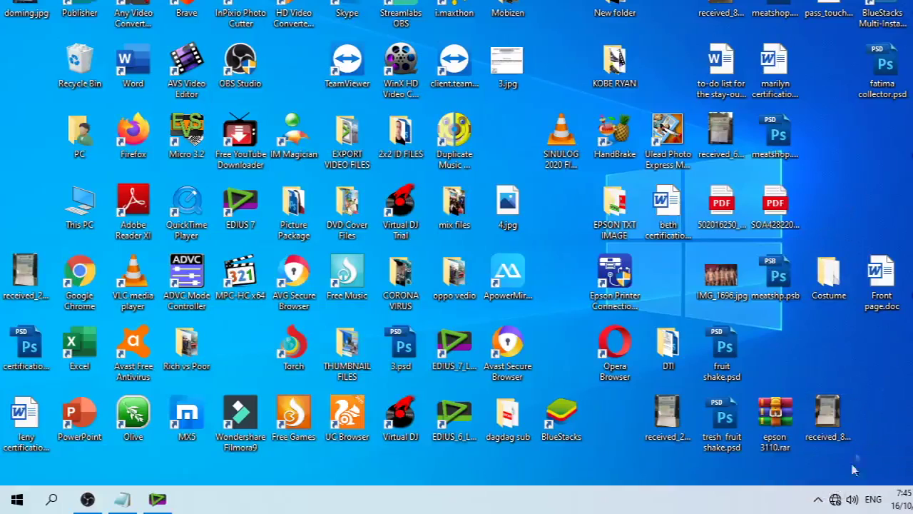
{"action": "left_click", "coordinate": [819, 500]}
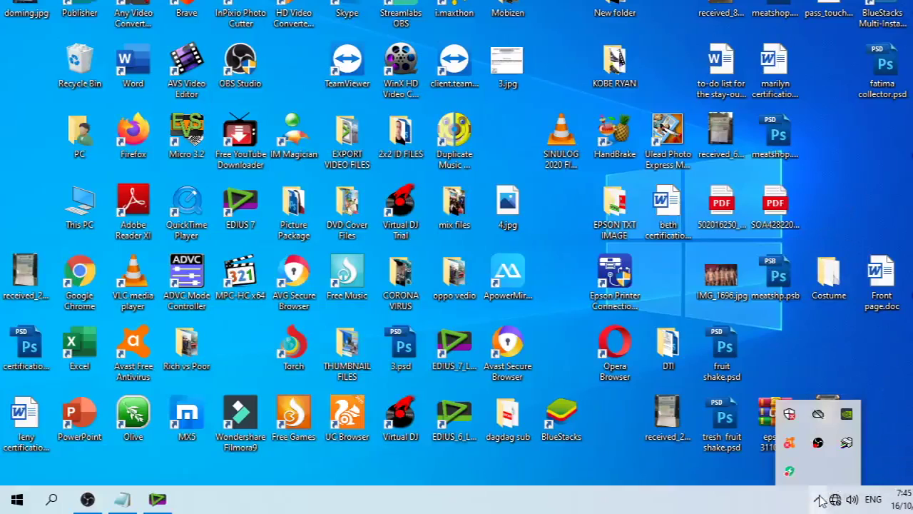
{"action": "right_click", "coordinate": [789, 443]}
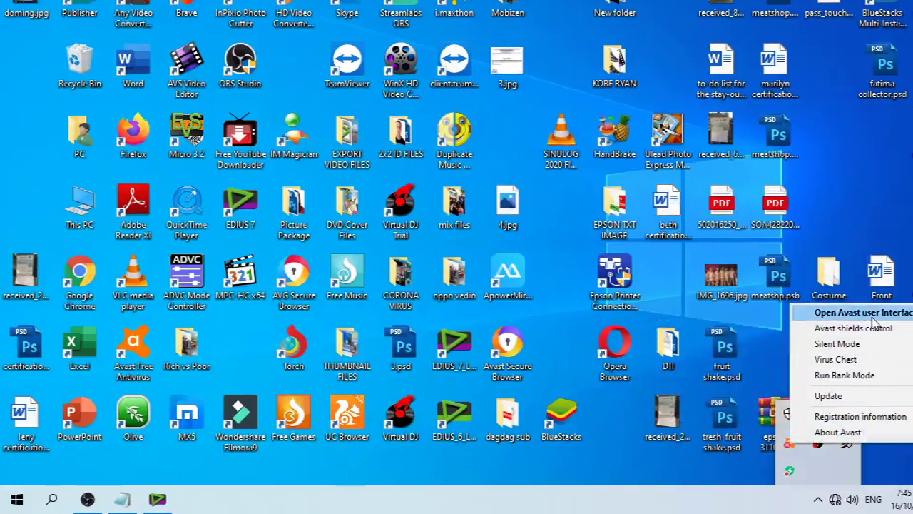
{"action": "mouse_move", "coordinate": [872, 331]}
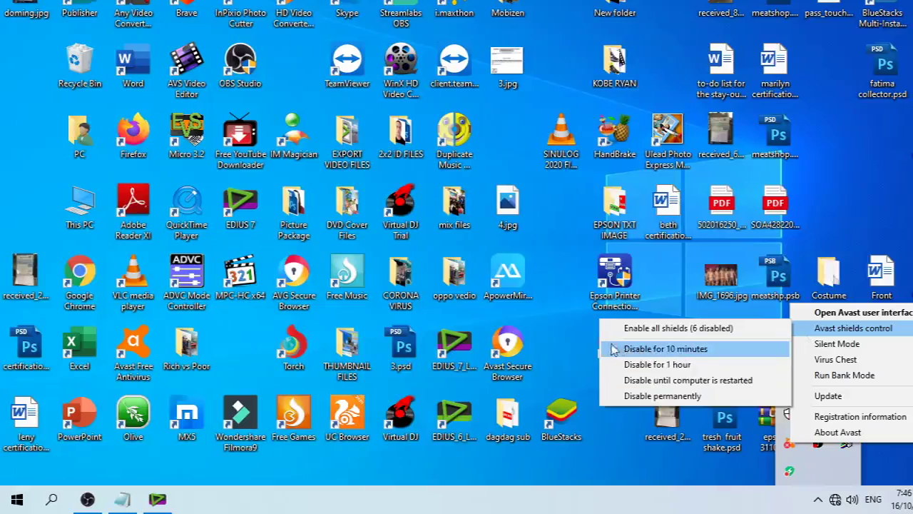
{"action": "left_click", "coordinate": [583, 339]}
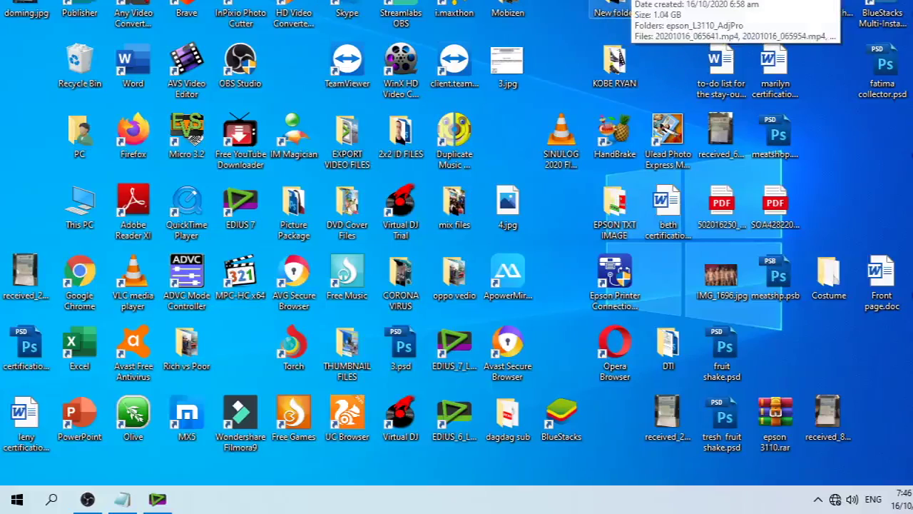
Browse from the desktop's New folder through epson_L3110_AdjPro and epson 3110 to the innermost Epson L3110 multi pc folder and locate Adjprog.exe.
{"action": "double_click", "coordinate": [615, 9]}
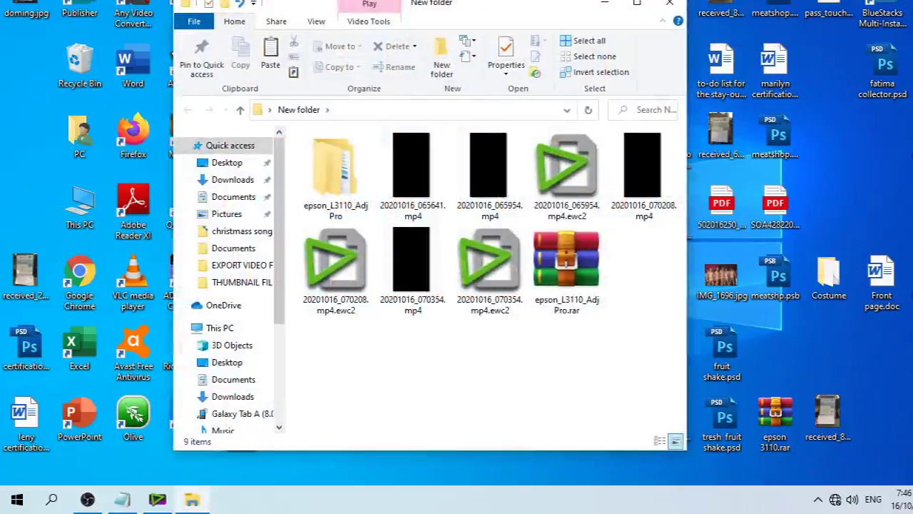
{"action": "left_click", "coordinate": [637, 4]}
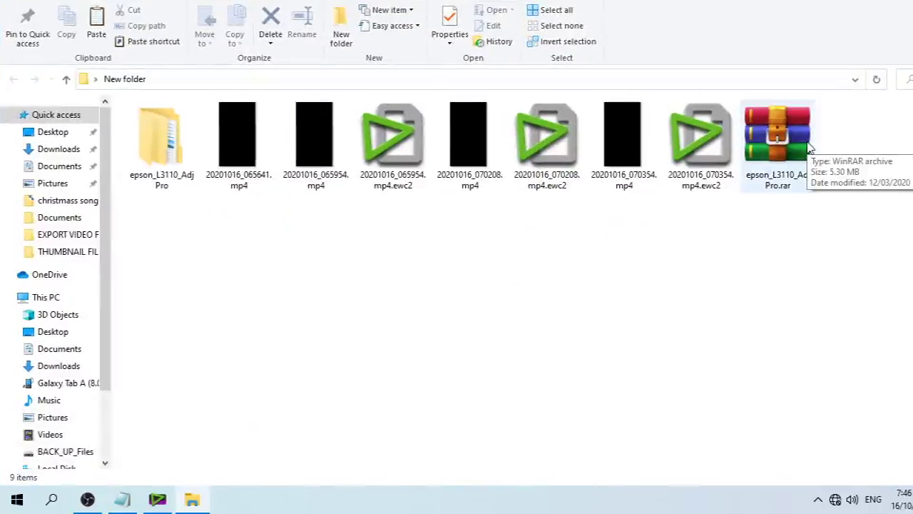
{"action": "double_click", "coordinate": [169, 131]}
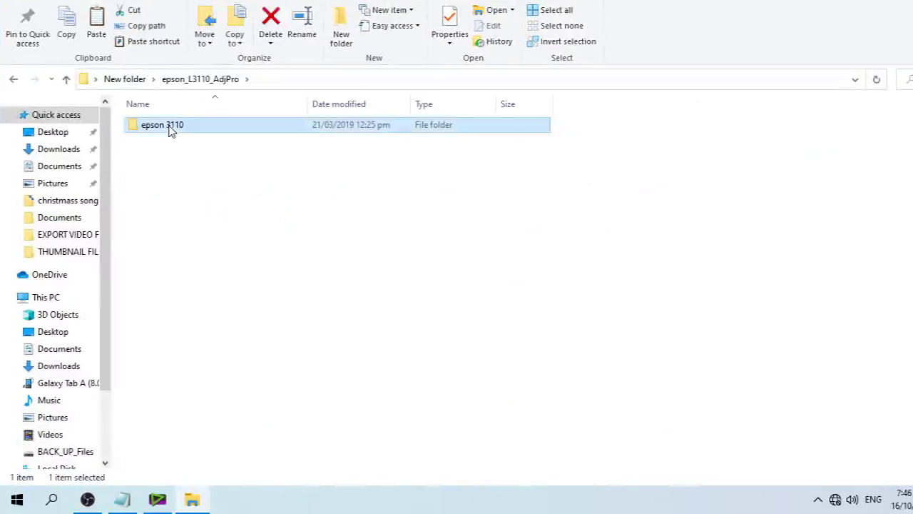
{"action": "double_click", "coordinate": [171, 129]}
{"action": "double_click", "coordinate": [202, 126]}
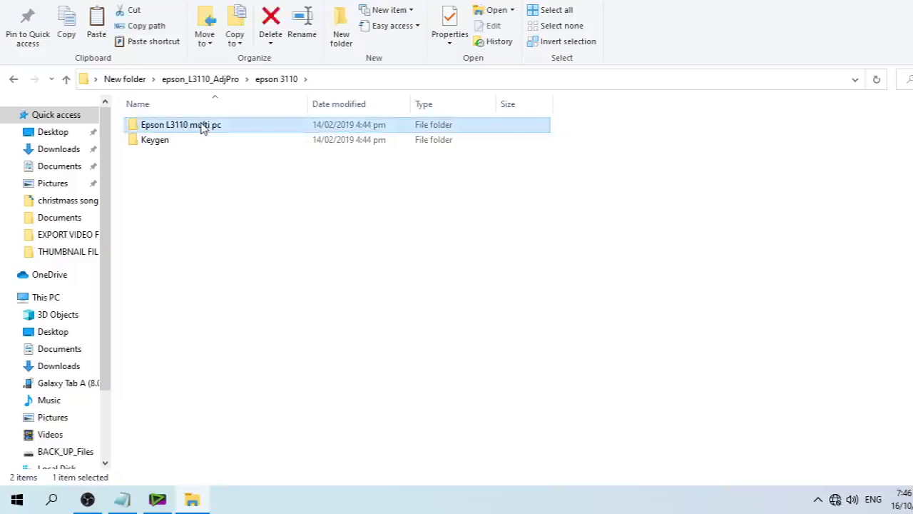
{"action": "double_click", "coordinate": [203, 127]}
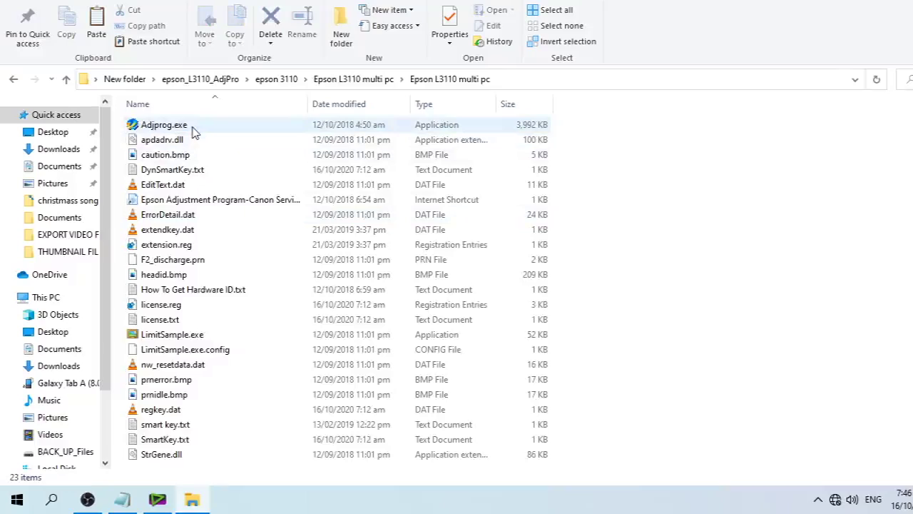
{"action": "left_click", "coordinate": [188, 128]}
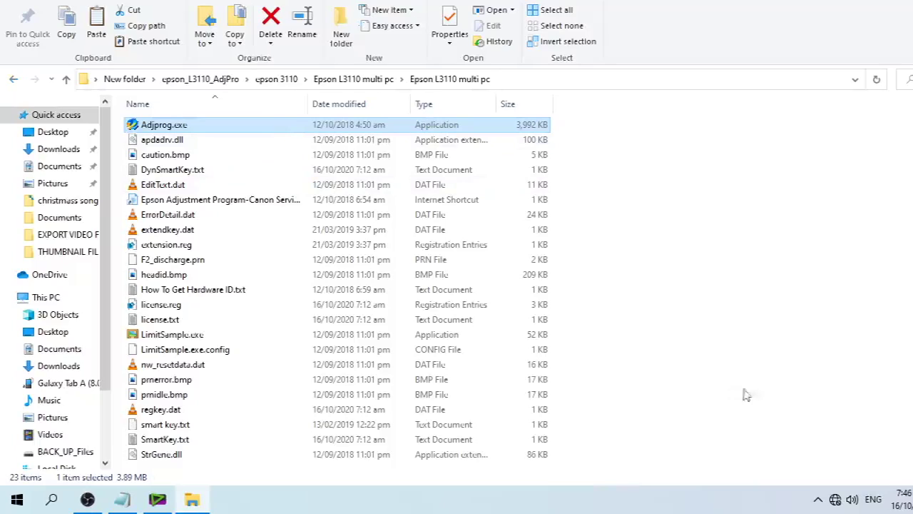
Check the hidden background programs, and go back up to the top-level New folder.
{"action": "left_click", "coordinate": [818, 499]}
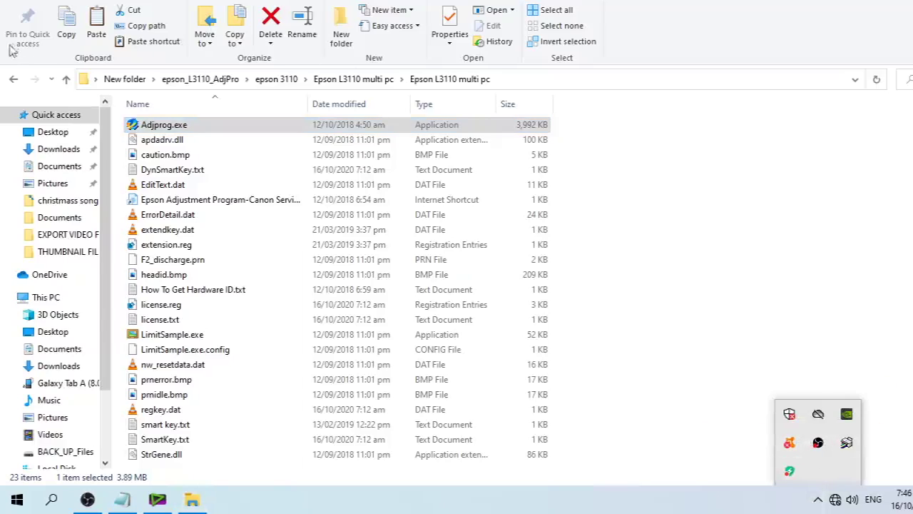
{"action": "left_click", "coordinate": [15, 81]}
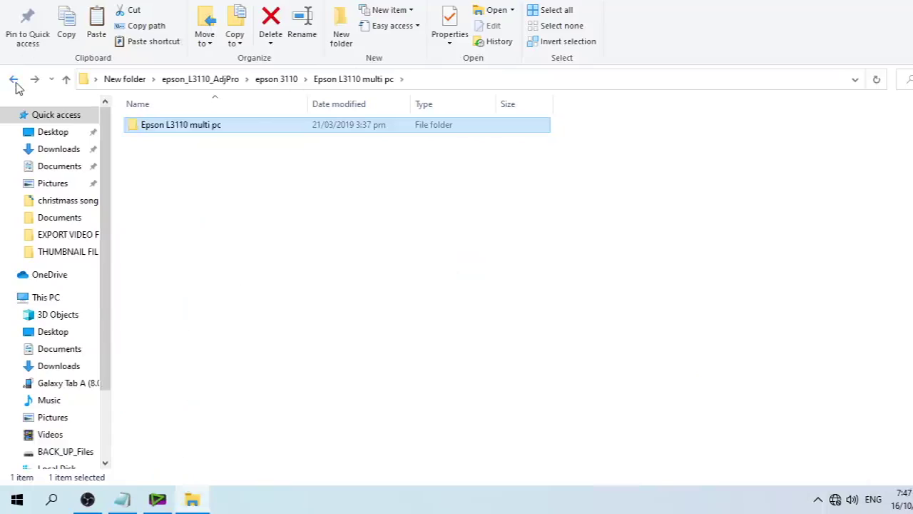
{"action": "left_click", "coordinate": [15, 81]}
{"action": "left_click", "coordinate": [15, 81]}
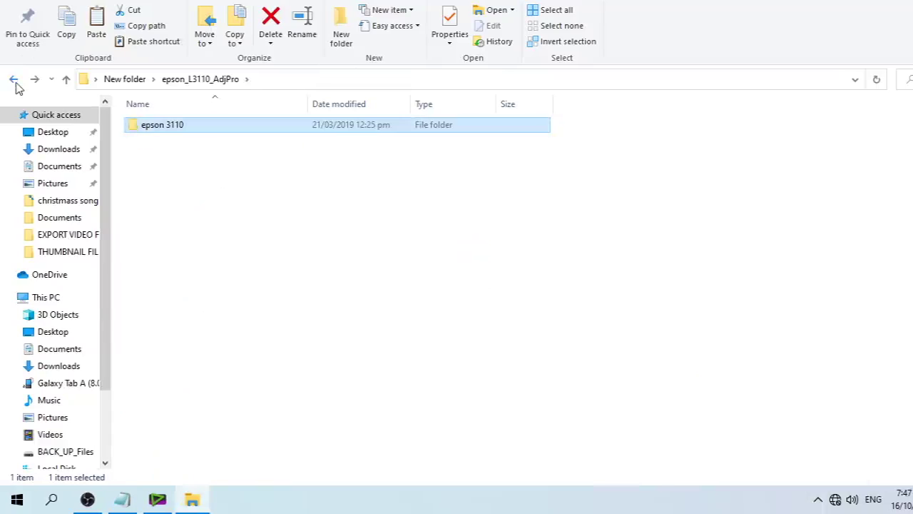
{"action": "left_click", "coordinate": [15, 81]}
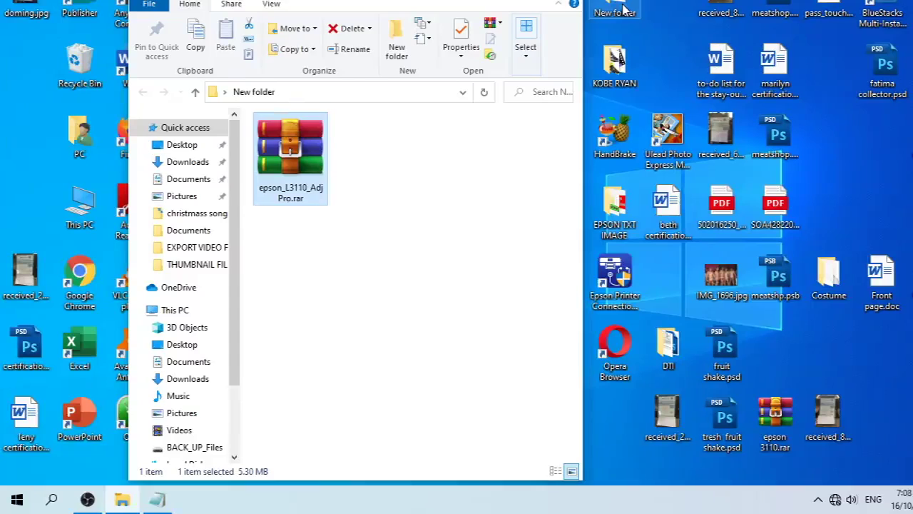
Extract epson_L3110_AdjPro.rar into its own epson_L3110_AdjPro folder, pasting the archive password.
{"action": "right_click", "coordinate": [282, 147]}
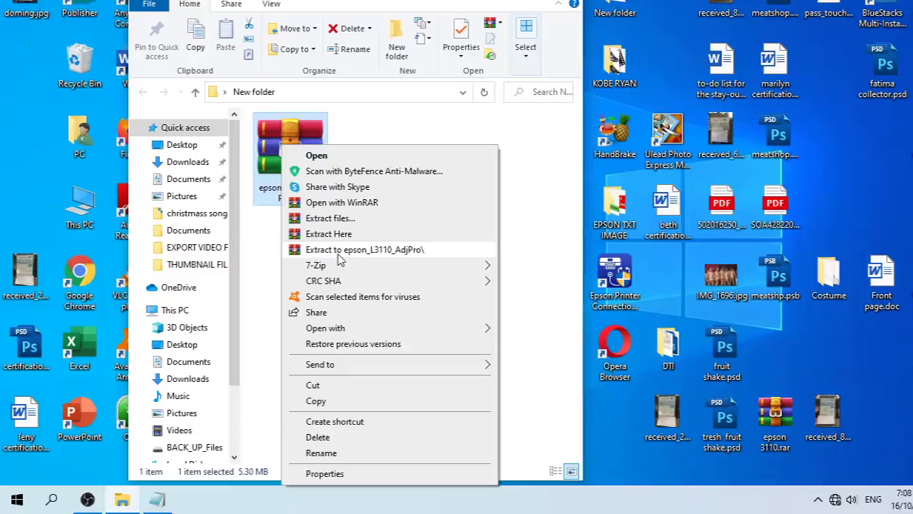
{"action": "left_click", "coordinate": [338, 251]}
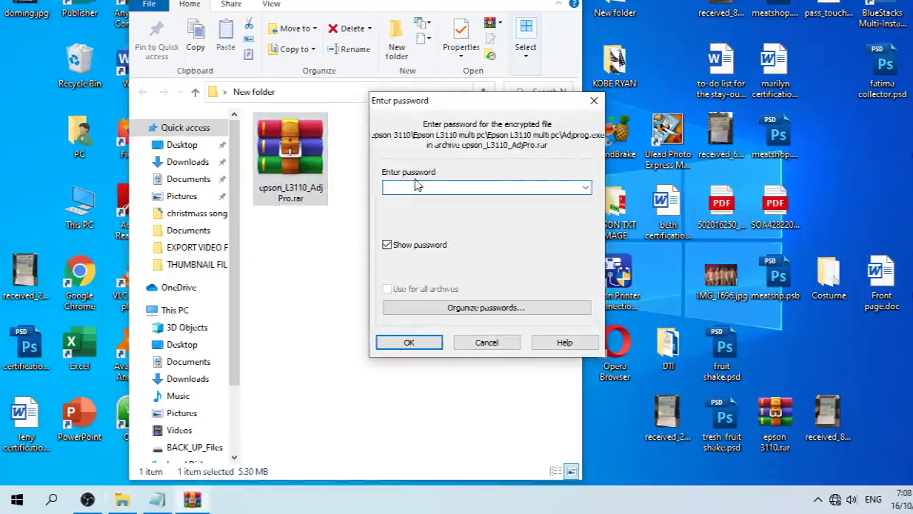
{"action": "right_click", "coordinate": [415, 189]}
{"action": "left_click", "coordinate": [452, 256]}
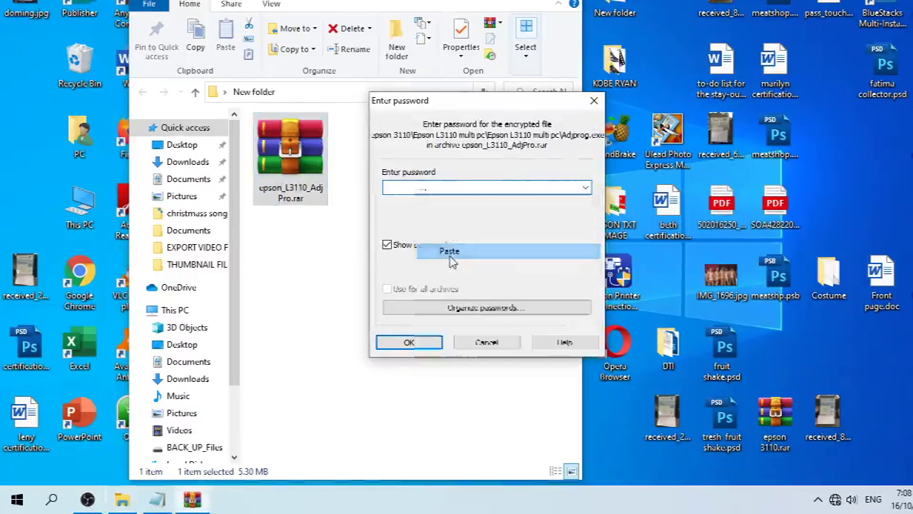
{"action": "left_click", "coordinate": [428, 345]}
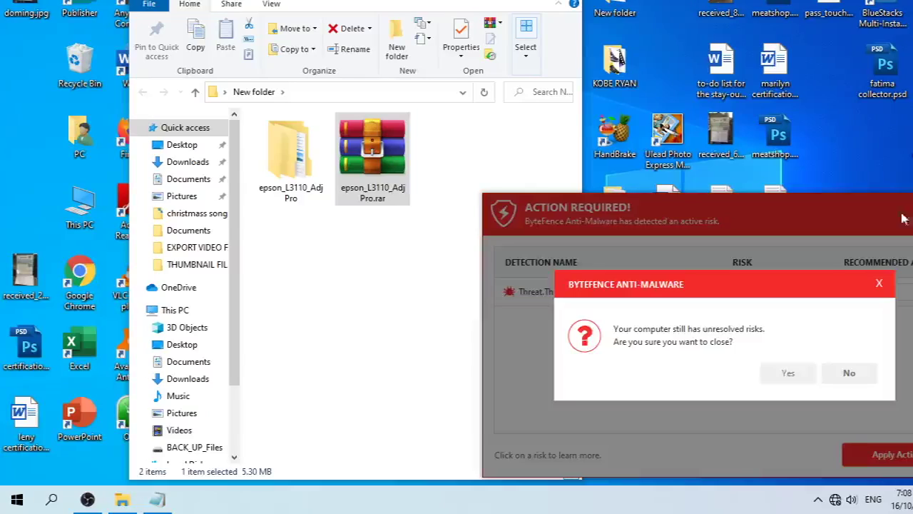
Examine the contents of the inner Keygen folder in the extracted files and return to the epson 3110 folder.
{"action": "double_click", "coordinate": [290, 153]}
{"action": "double_click", "coordinate": [296, 138]}
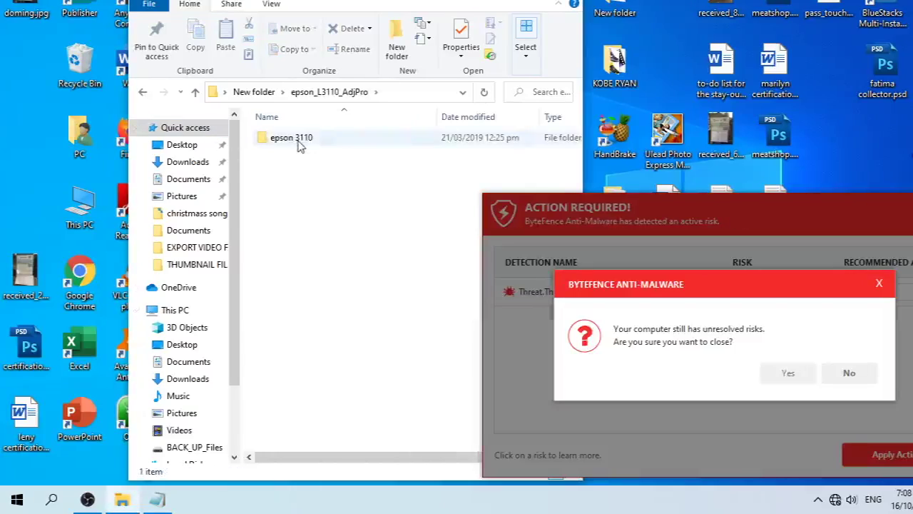
{"action": "left_click", "coordinate": [289, 155]}
{"action": "double_click", "coordinate": [291, 156]}
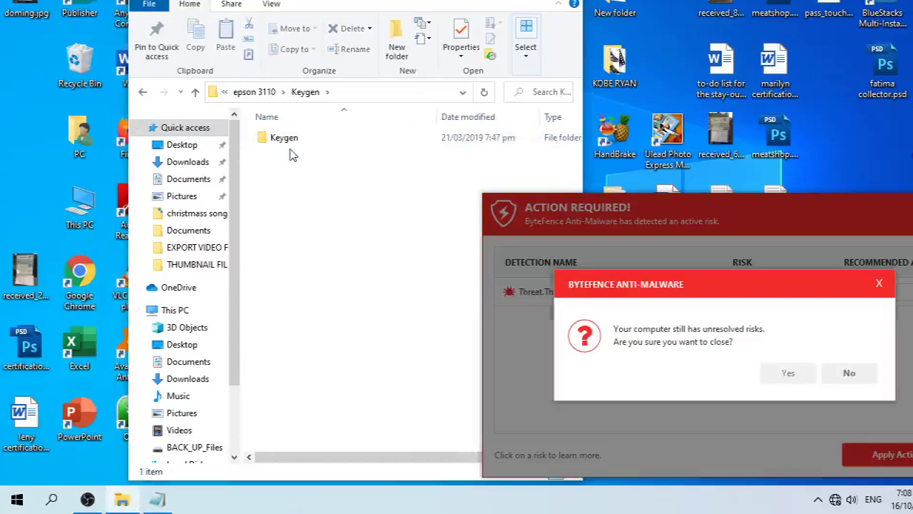
{"action": "double_click", "coordinate": [290, 139]}
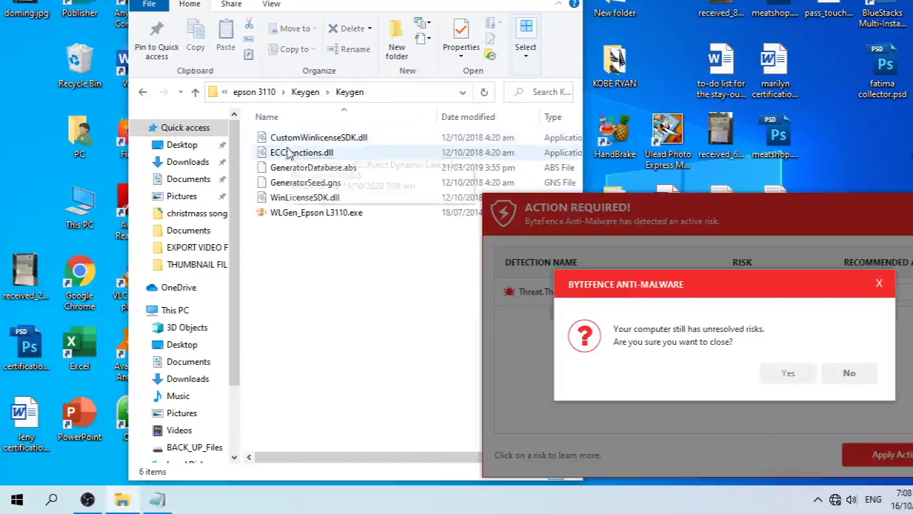
{"action": "left_click", "coordinate": [143, 93]}
{"action": "left_click", "coordinate": [143, 94]}
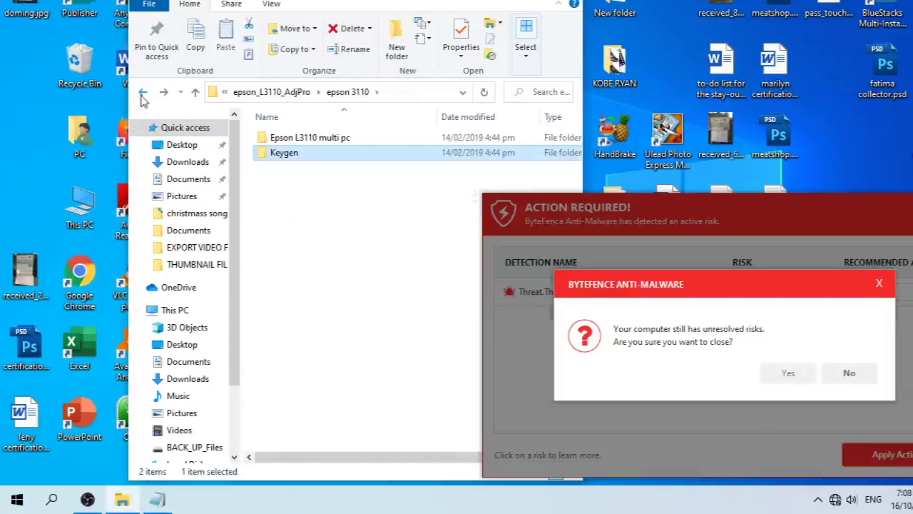
Examine the files in the innermost Epson L3110 multi pc folder and return to epson 3110.
{"action": "double_click", "coordinate": [347, 142]}
{"action": "double_click", "coordinate": [347, 142]}
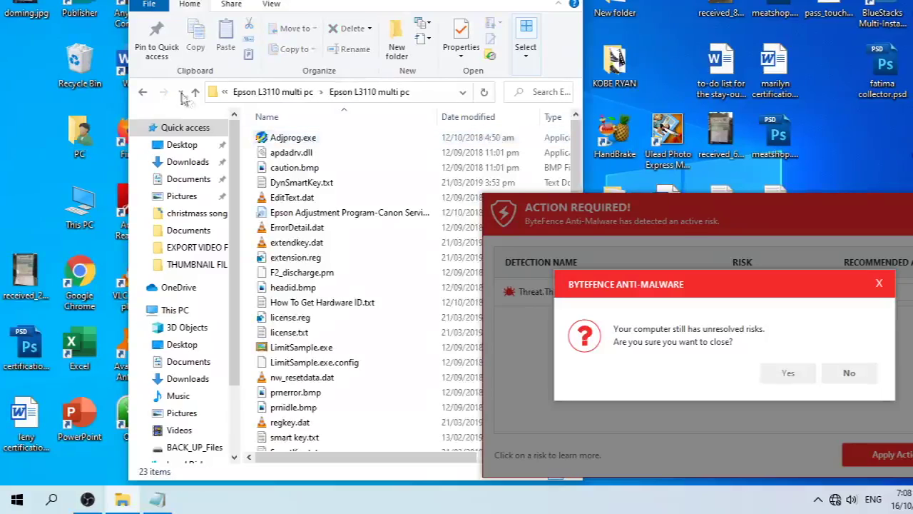
{"action": "left_click", "coordinate": [145, 93]}
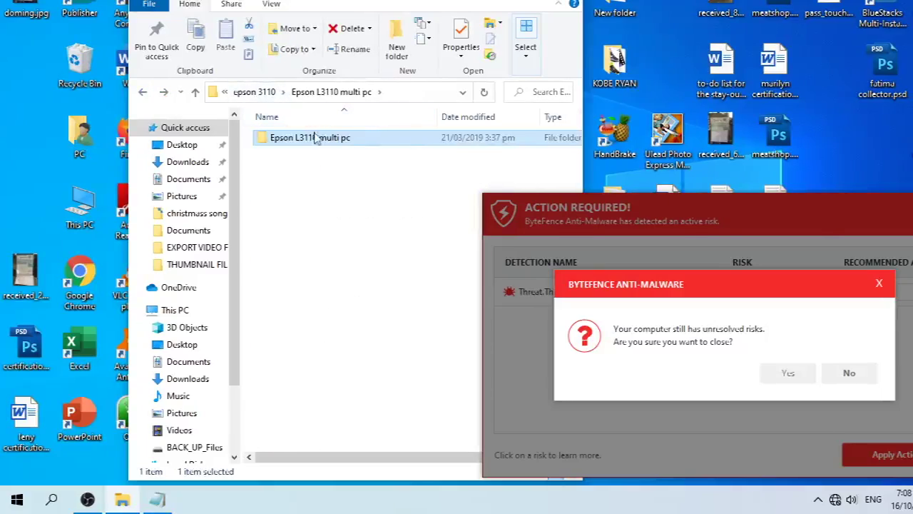
{"action": "left_click", "coordinate": [145, 93]}
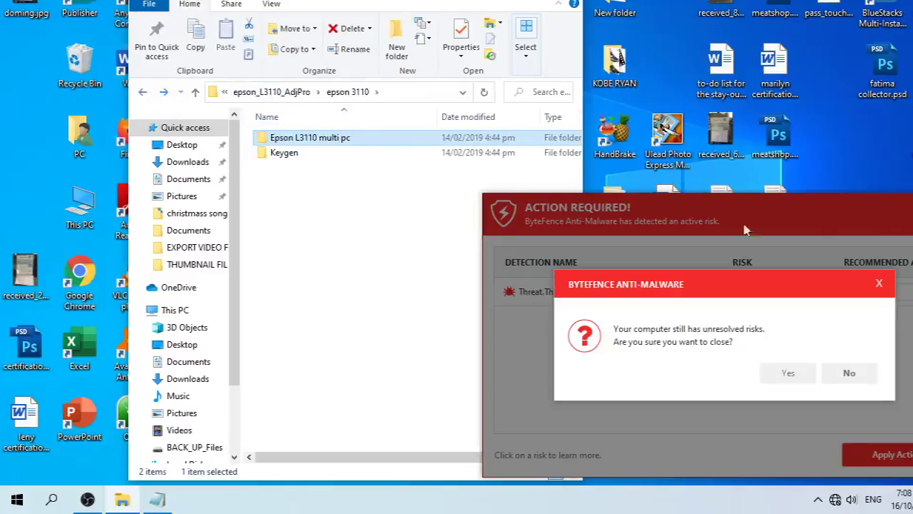
Close the ByteFence risk alert, and launch Adjprog.exe from the innermost Epson L3110 multi pc folder to display this computer's machine ID.
{"action": "left_click", "coordinate": [788, 373]}
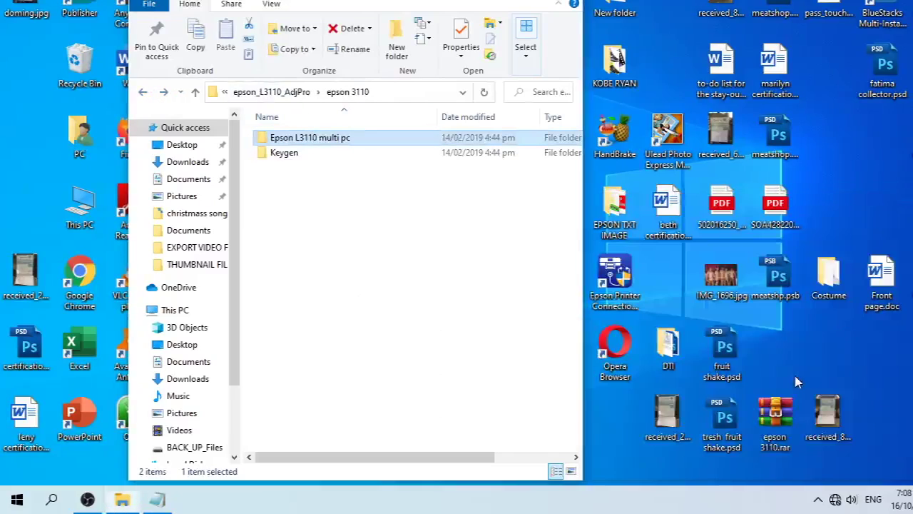
{"action": "double_click", "coordinate": [317, 140]}
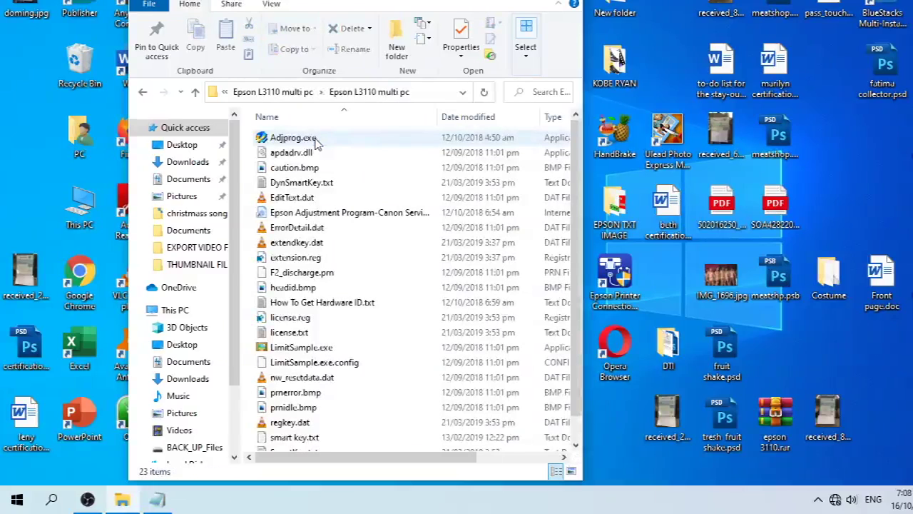
{"action": "double_click", "coordinate": [317, 140]}
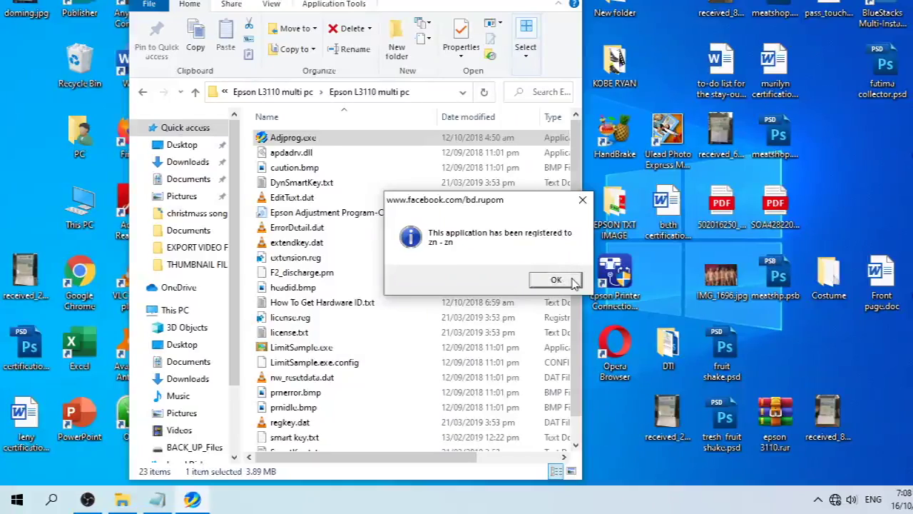
{"action": "left_click_drag", "start_coordinate": [542, 206], "coordinate": [504, 300]}
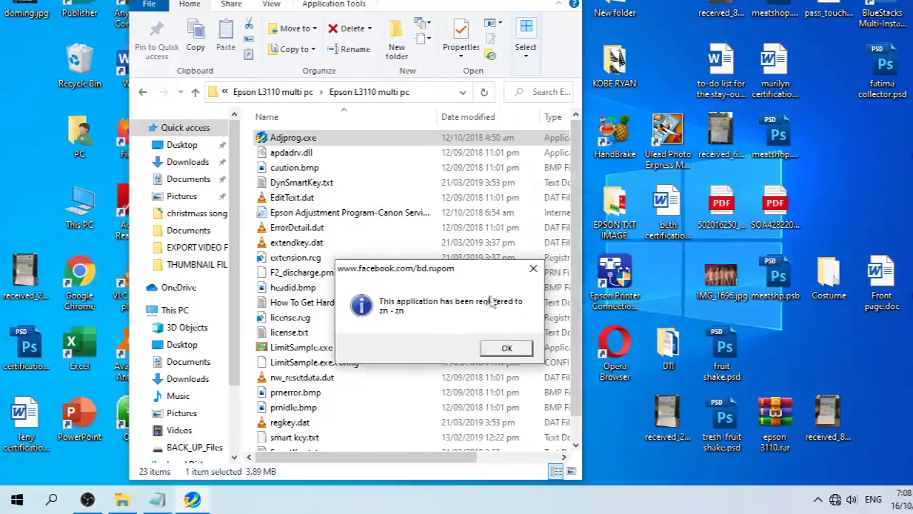
{"action": "left_click", "coordinate": [555, 346]}
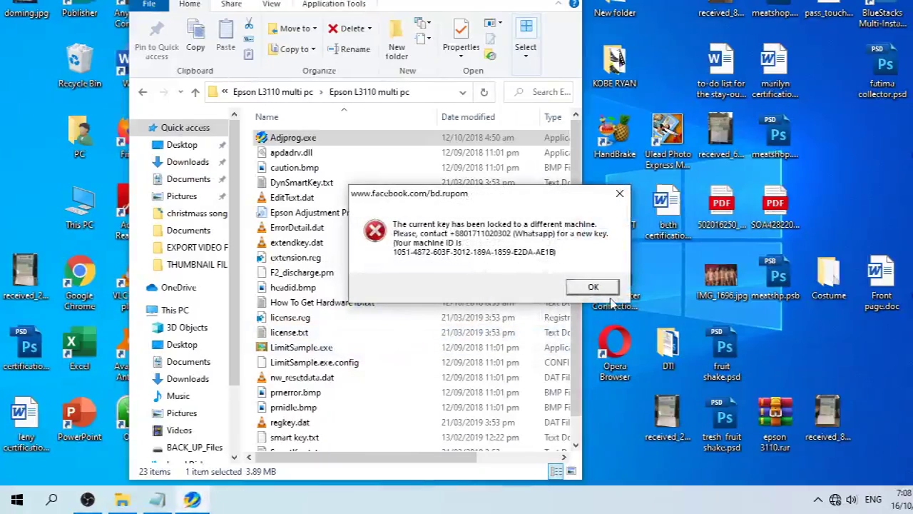
{"action": "left_click_drag", "start_coordinate": [515, 206], "coordinate": [564, 201]}
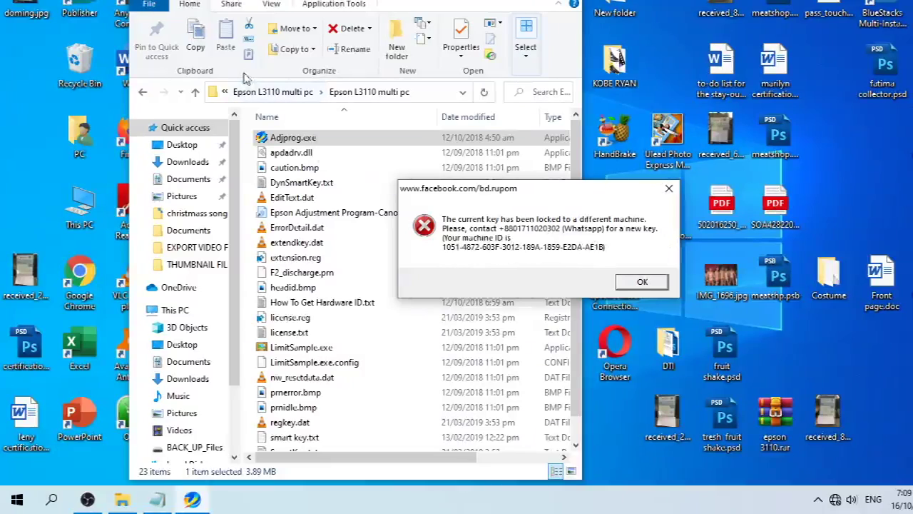
Go back to the epson 3110 folder and open the inner Keygen folder.
{"action": "left_click", "coordinate": [144, 94]}
{"action": "left_click", "coordinate": [144, 95]}
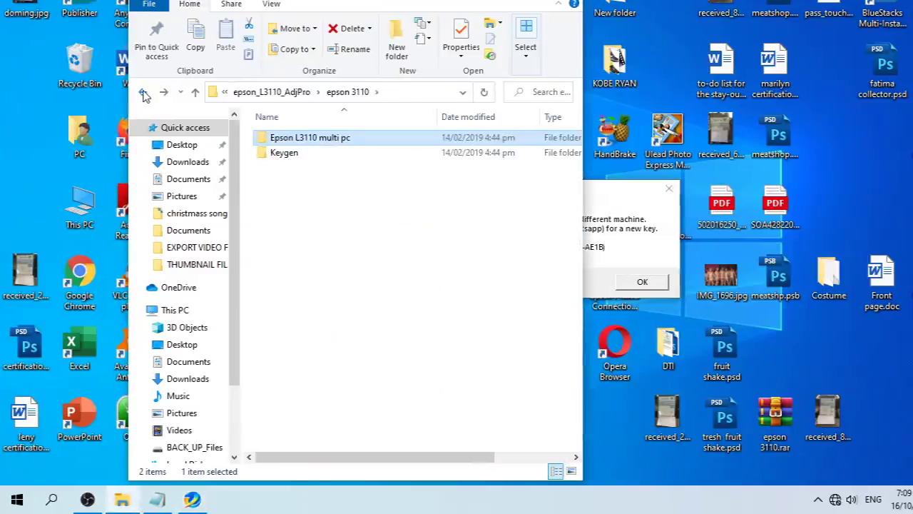
{"action": "double_click", "coordinate": [298, 158]}
{"action": "double_click", "coordinate": [284, 138]}
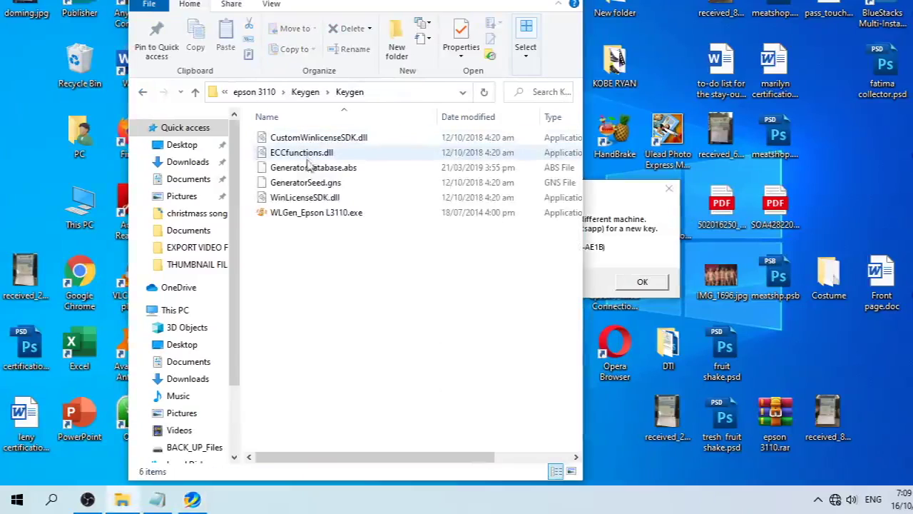
Launch WLGen_Epson L3110.exe from the inner Keygen folder and open its License Manager.
{"action": "double_click", "coordinate": [327, 213]}
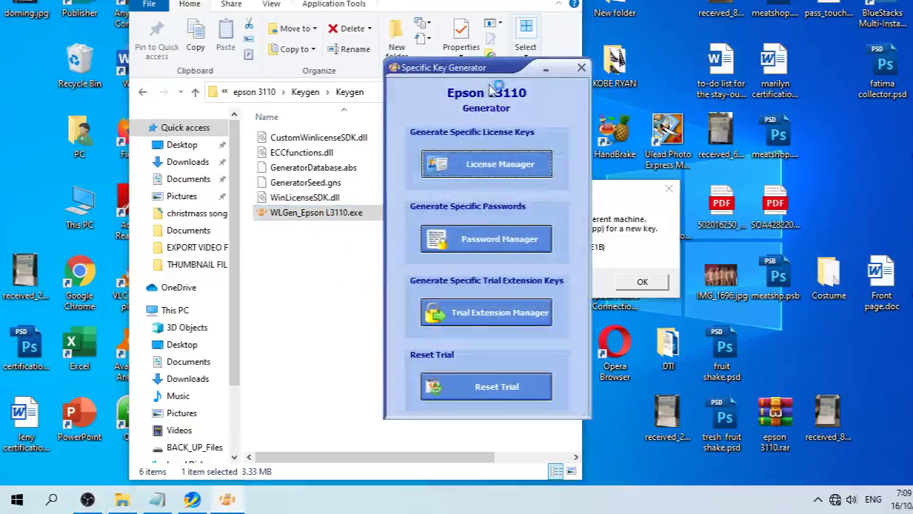
{"action": "left_click_drag", "start_coordinate": [500, 69], "coordinate": [531, 66]}
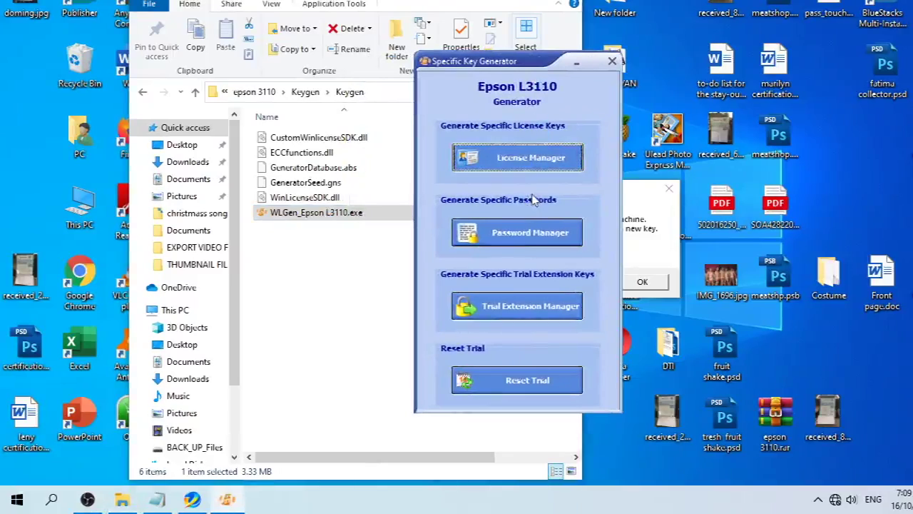
{"action": "left_click", "coordinate": [531, 158]}
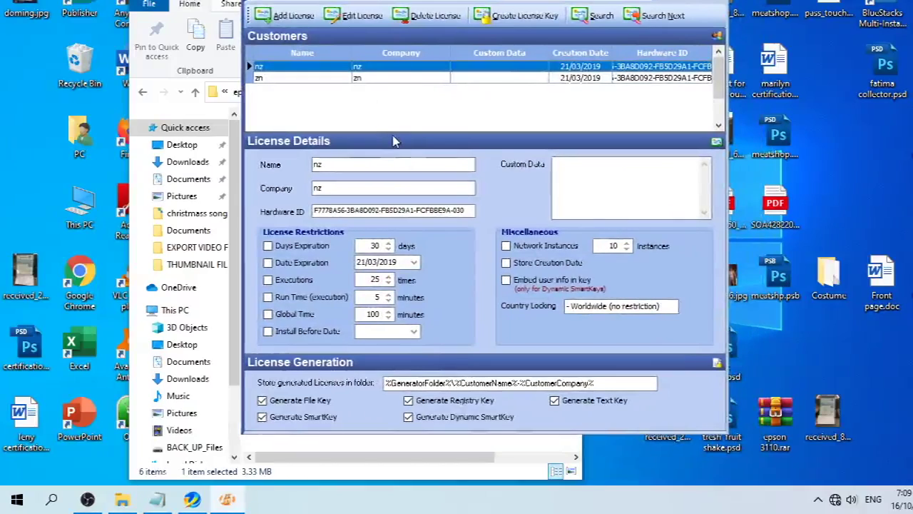
Start a new license, entering the customer name and "for printing" as the company.
{"action": "left_click", "coordinate": [286, 16]}
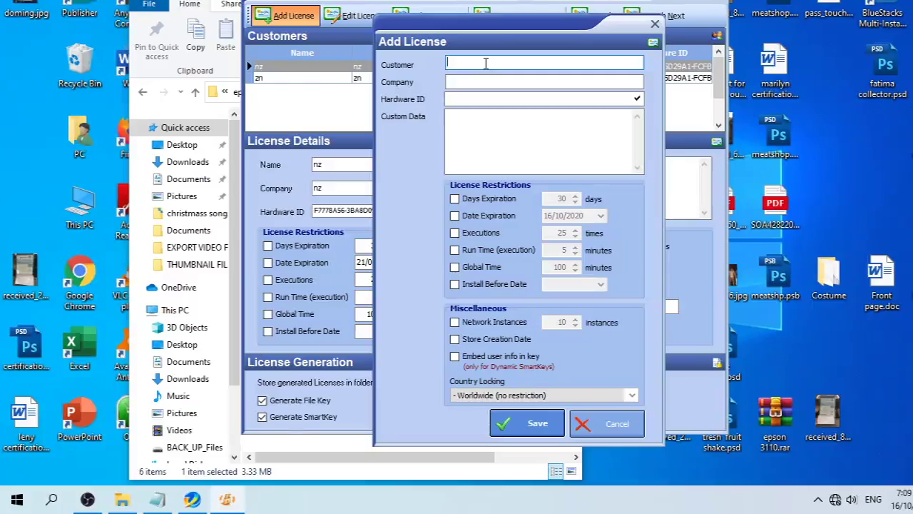
{"action": "type", "text": "mike ens tv"}
{"action": "left_click", "coordinate": [467, 80]}
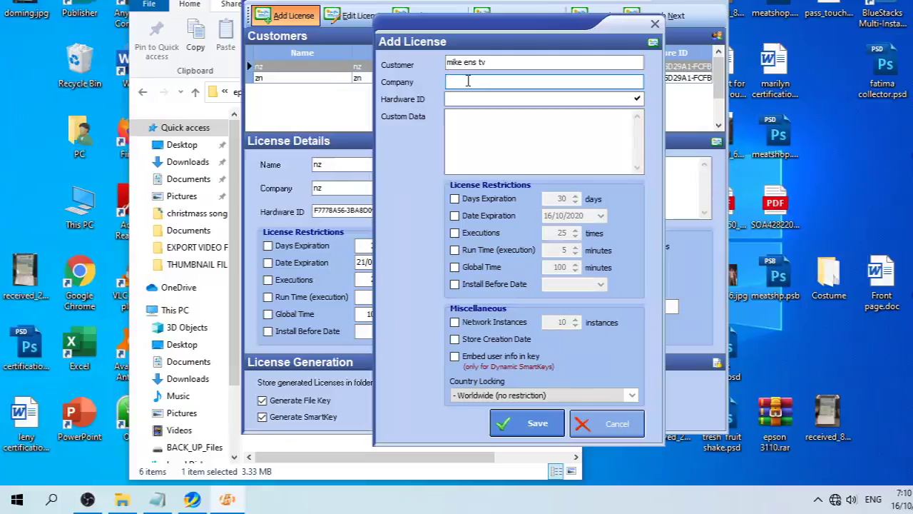
{"action": "type", "text": "for pt"}
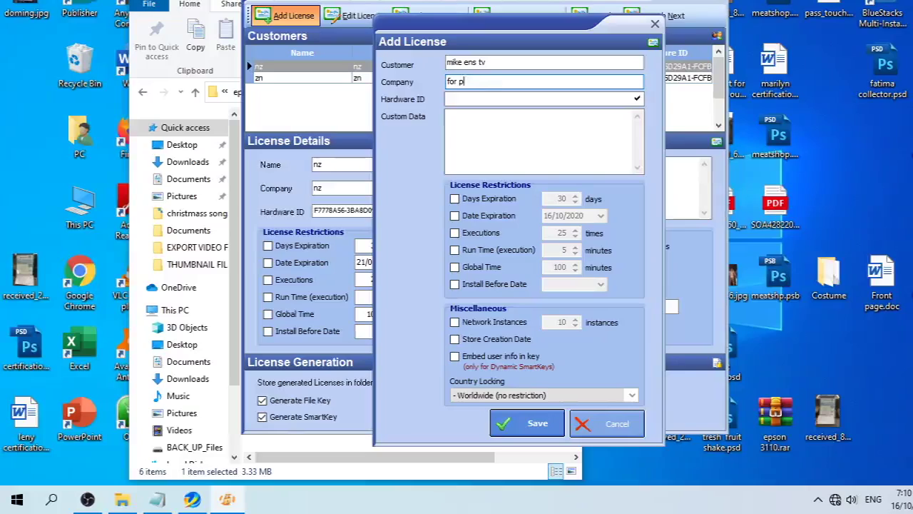
{"action": "type", "text": "rinting"}
Switch to the Adjprog message, copy the machine ID it shows, and dismiss the message.
{"action": "left_click", "coordinate": [483, 99]}
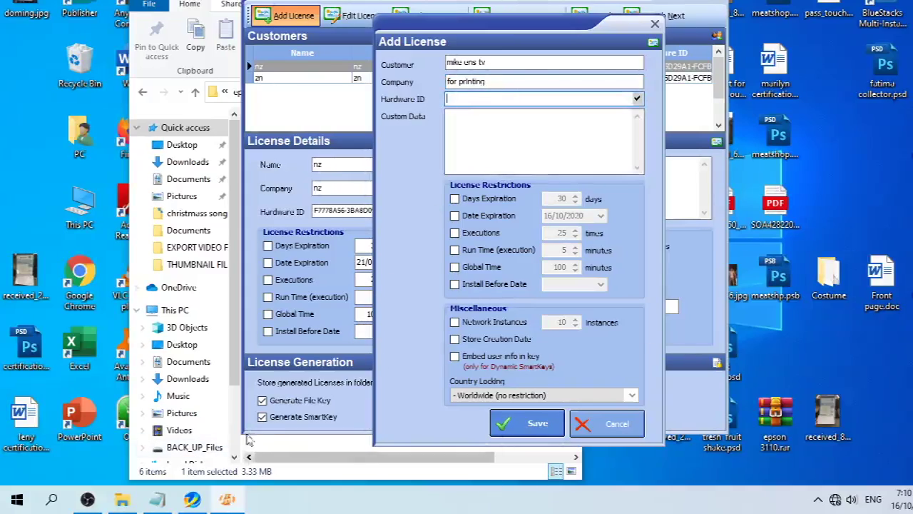
{"action": "left_click", "coordinate": [191, 501]}
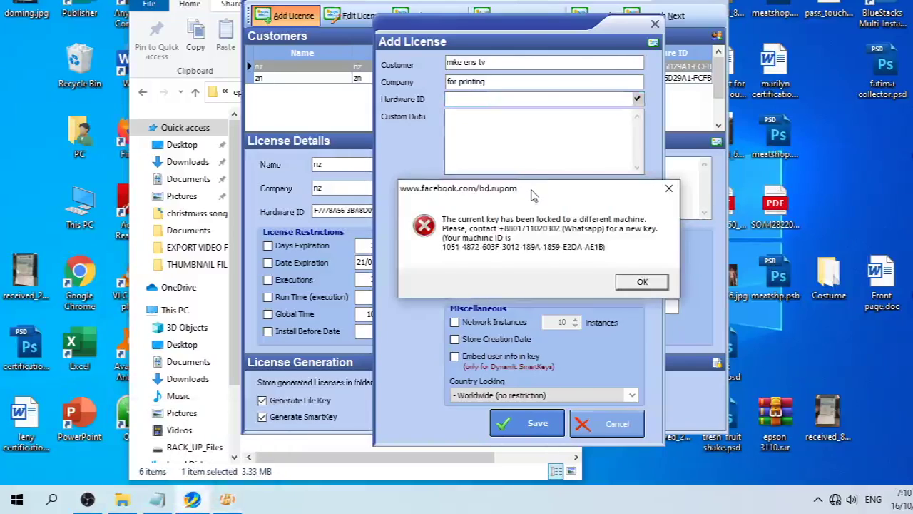
{"action": "left_click_drag", "start_coordinate": [535, 191], "coordinate": [338, 235]}
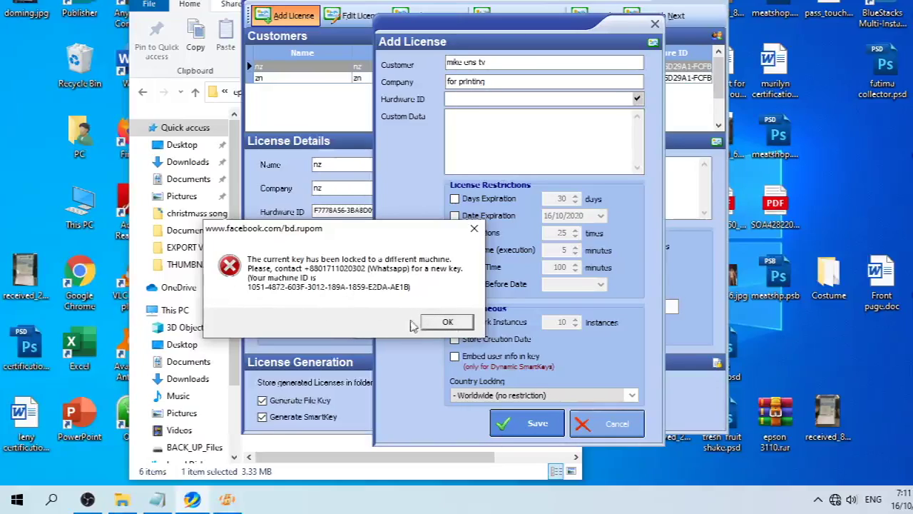
{"action": "left_click", "coordinate": [447, 322]}
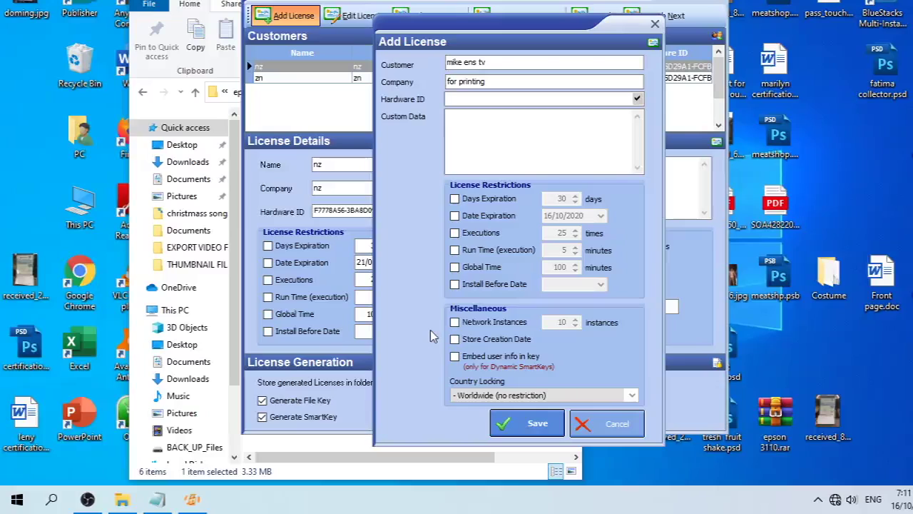
Paste the copied machine ID as the new license's Hardware ID and save the license.
{"action": "left_click", "coordinate": [457, 100]}
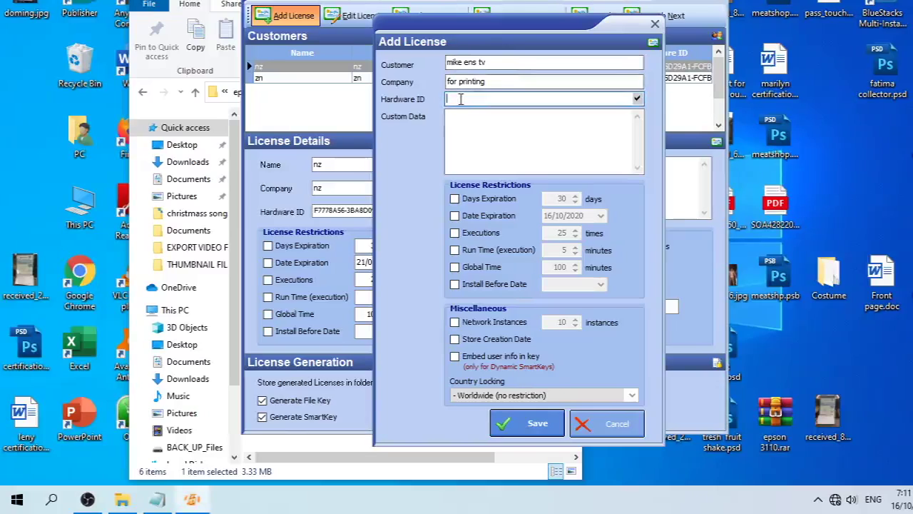
{"action": "right_click", "coordinate": [460, 100]}
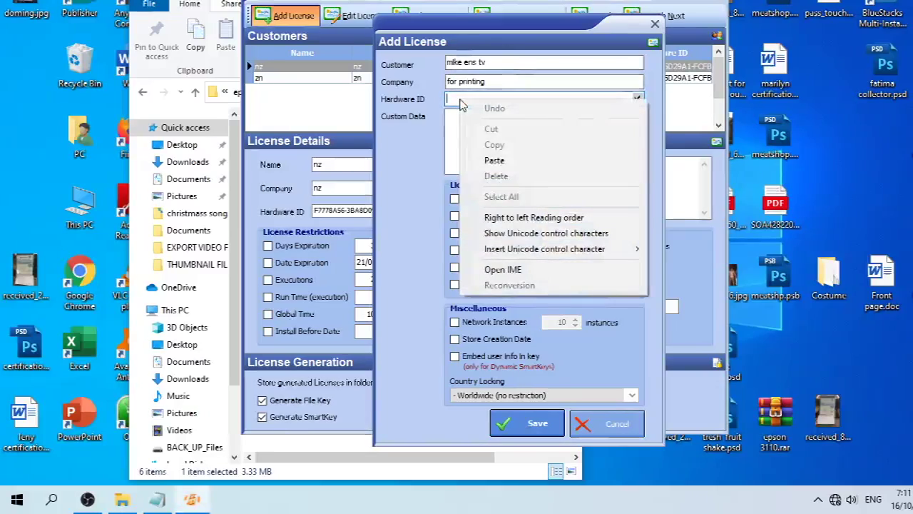
{"action": "left_click", "coordinate": [498, 161]}
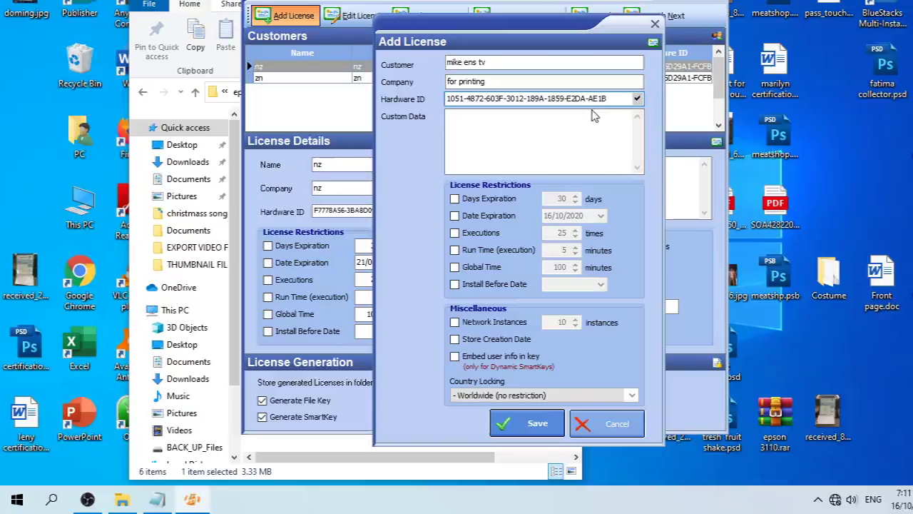
{"action": "left_click", "coordinate": [569, 122]}
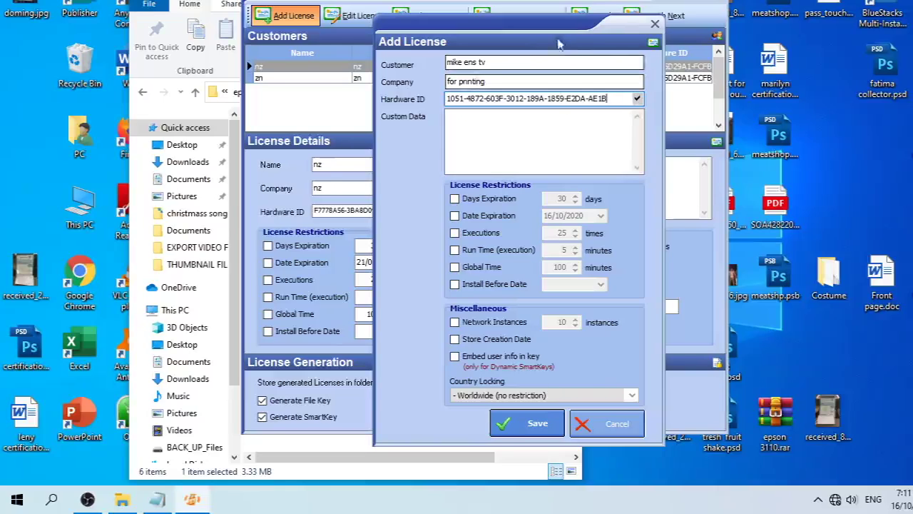
{"action": "left_click_drag", "start_coordinate": [620, 27], "coordinate": [644, 31]}
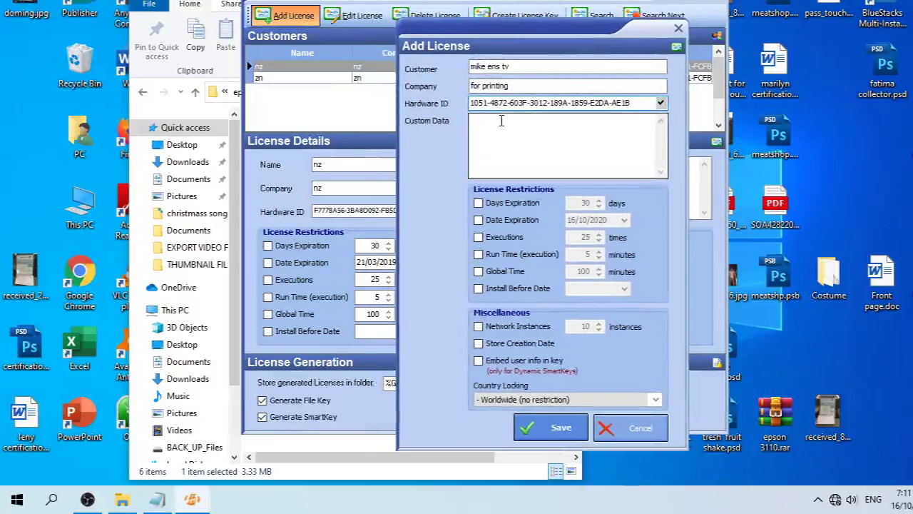
{"action": "left_click", "coordinate": [562, 429]}
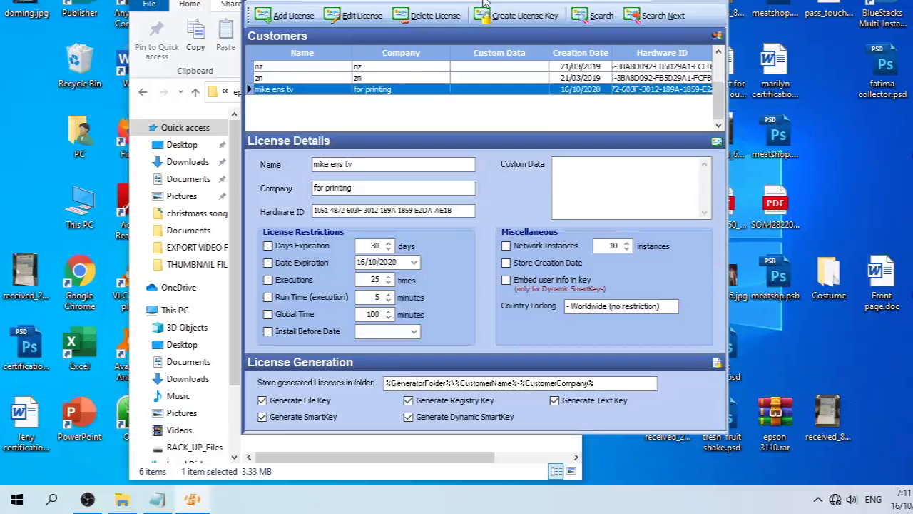
Create the license key files for the newly added "for printing" customer entry and close the confirmation.
{"action": "left_click_drag", "start_coordinate": [485, 61], "coordinate": [645, 57]}
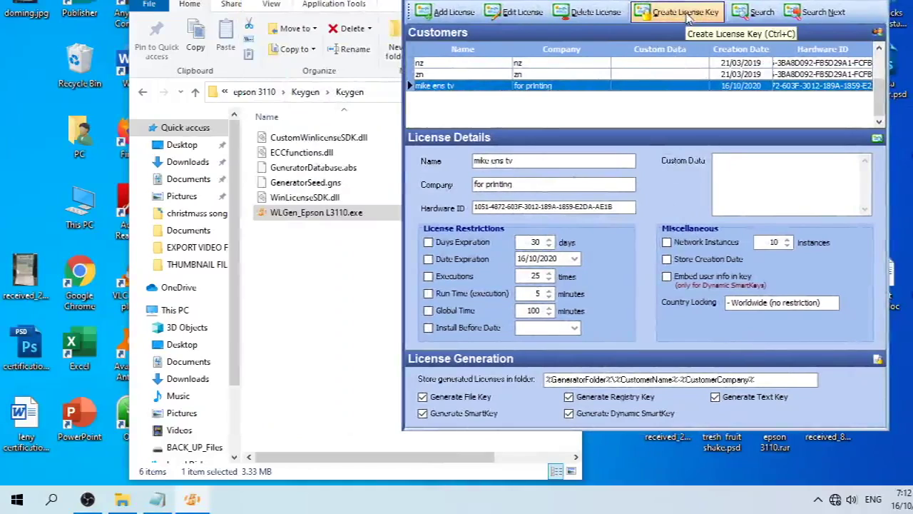
{"action": "left_click", "coordinate": [328, 300]}
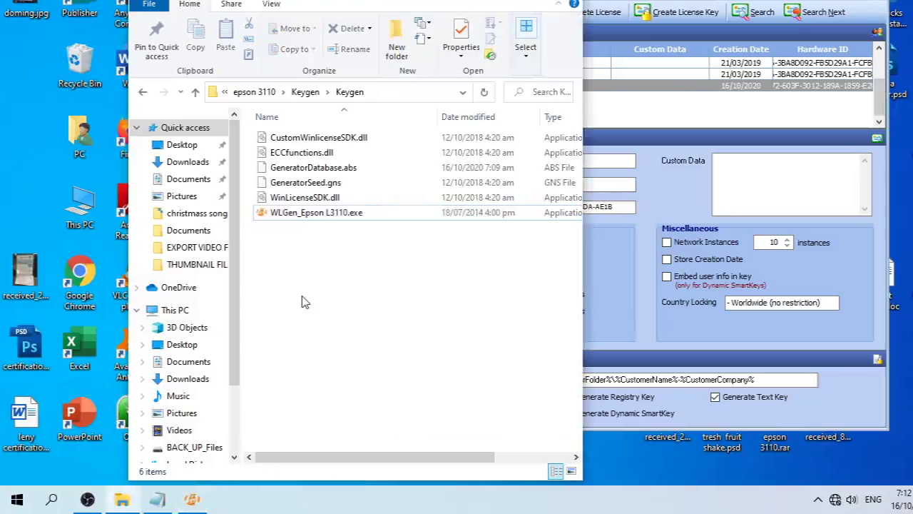
{"action": "left_click", "coordinate": [681, 8]}
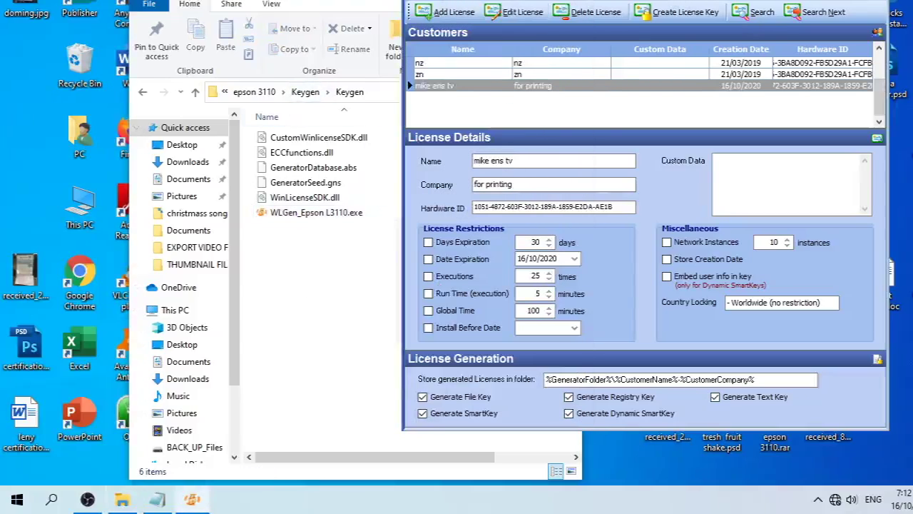
{"action": "left_click", "coordinate": [680, 13]}
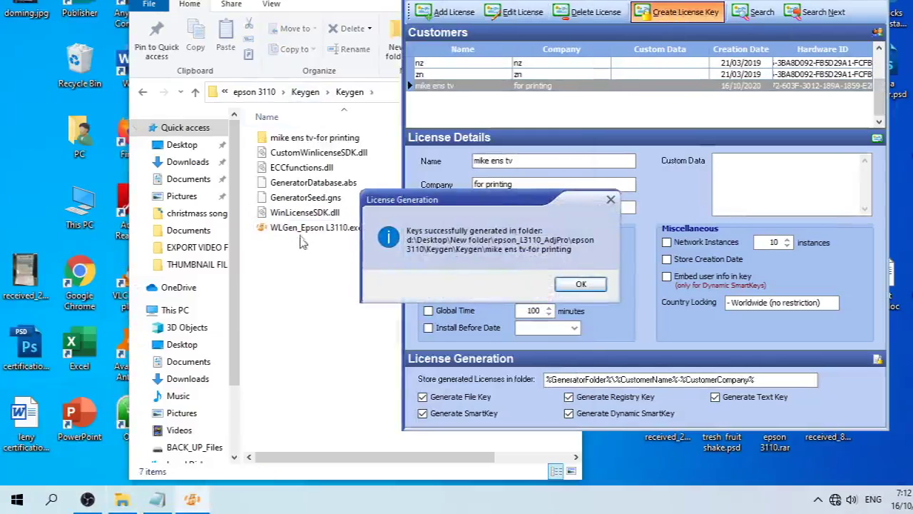
{"action": "left_click", "coordinate": [581, 283]}
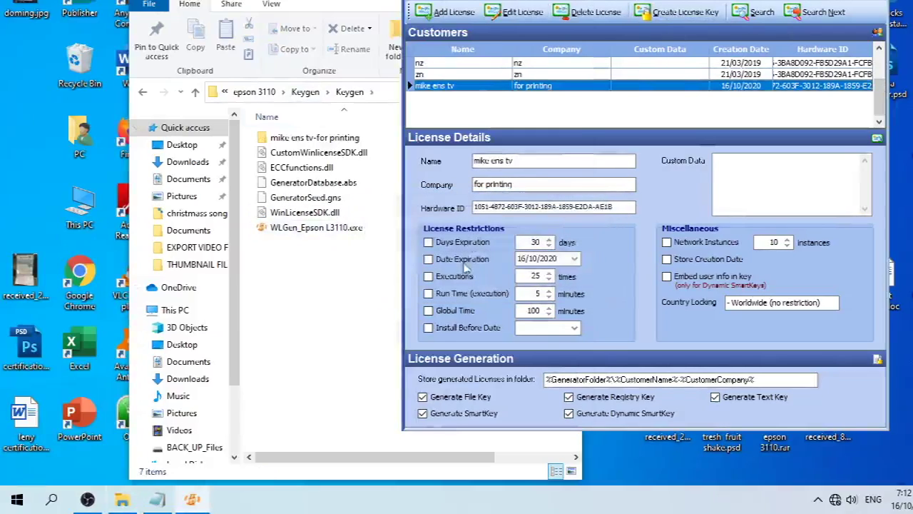
Open the generated "for printing" license folder inside Keygen and copy all the key files in it.
{"action": "left_click", "coordinate": [339, 249]}
{"action": "left_click", "coordinate": [325, 140]}
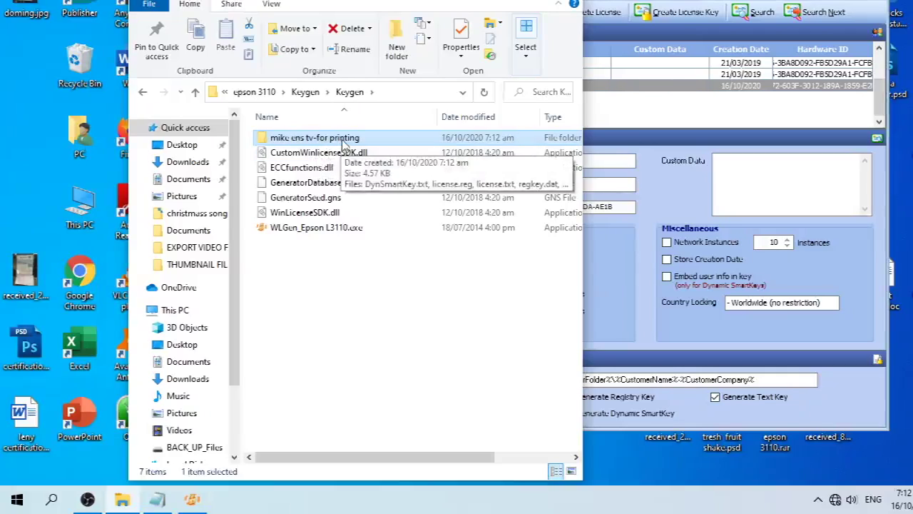
{"action": "double_click", "coordinate": [341, 140]}
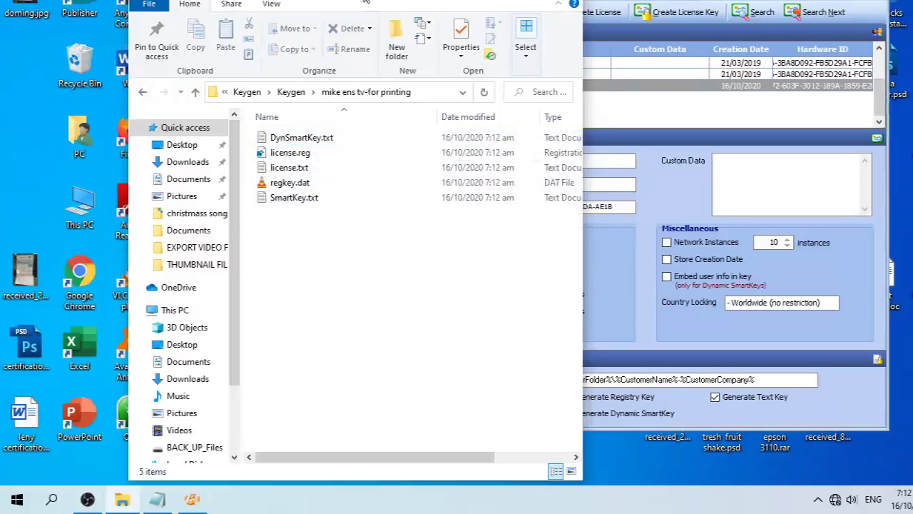
{"action": "left_click_drag", "start_coordinate": [368, 0], "coordinate": [296, 12]}
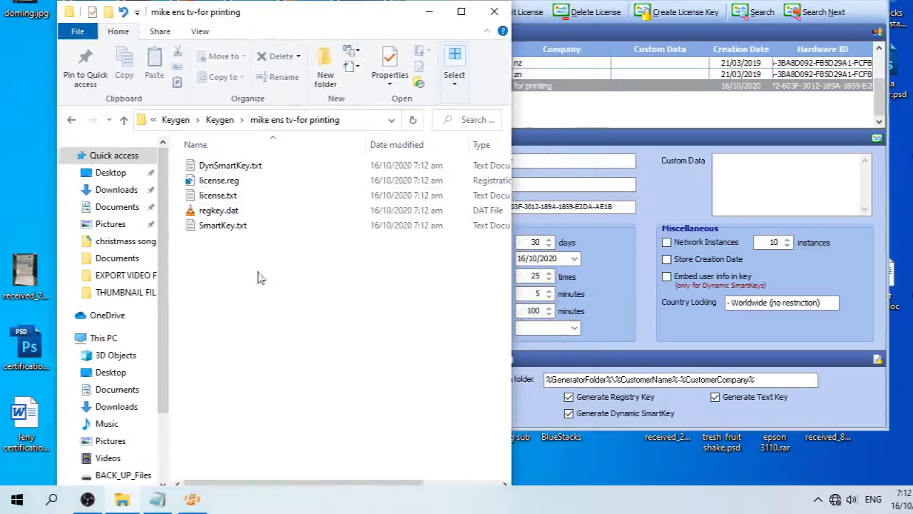
{"action": "left_click_drag", "start_coordinate": [273, 275], "coordinate": [191, 158]}
{"action": "right_click", "coordinate": [224, 167]}
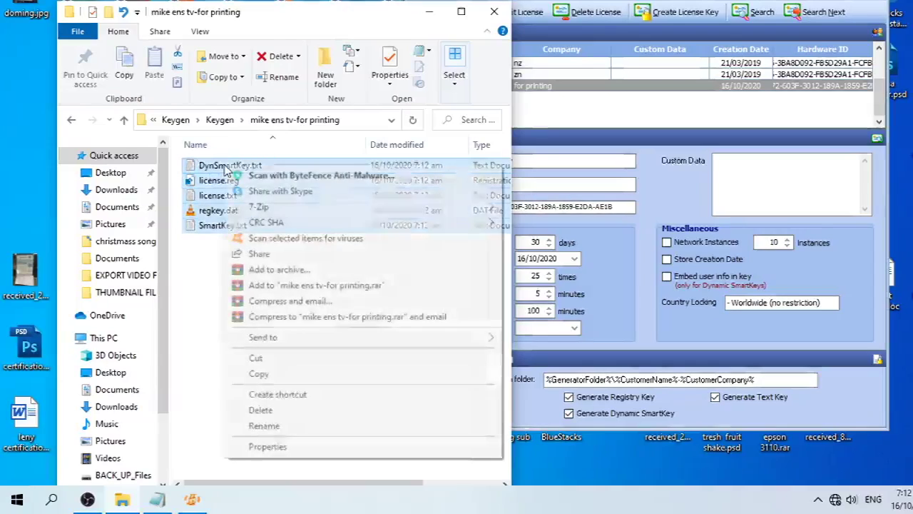
{"action": "left_click", "coordinate": [274, 380]}
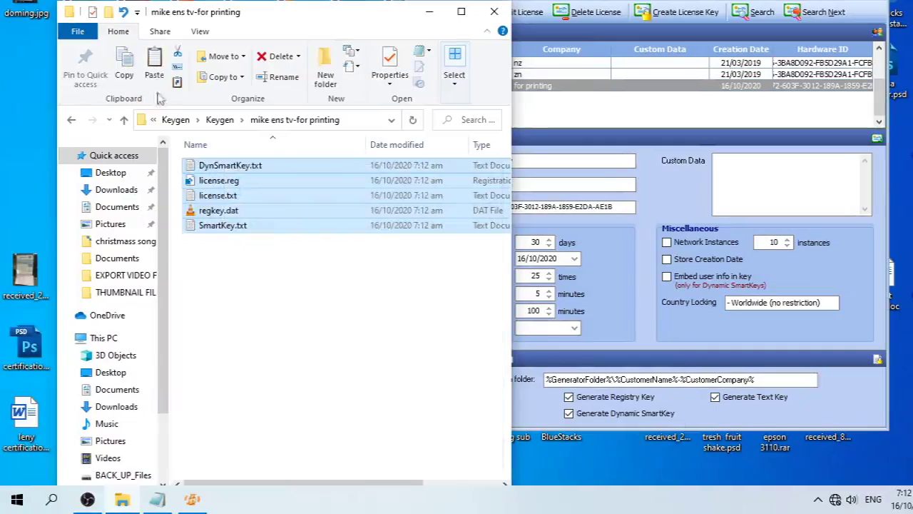
Return to the epson 3110 folder and open the innermost Epson L3110 multi pc folder in a maximized window.
{"action": "left_click", "coordinate": [72, 120]}
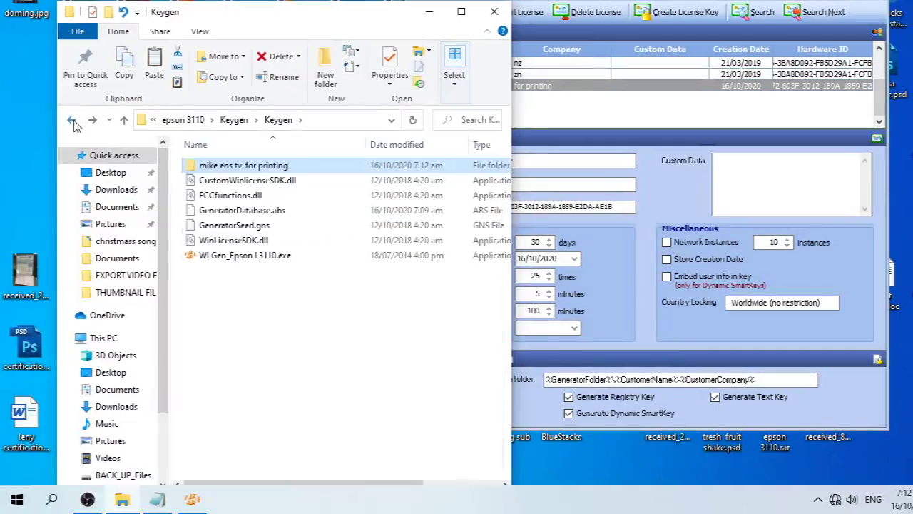
{"action": "left_click", "coordinate": [72, 120]}
{"action": "left_click", "coordinate": [72, 121]}
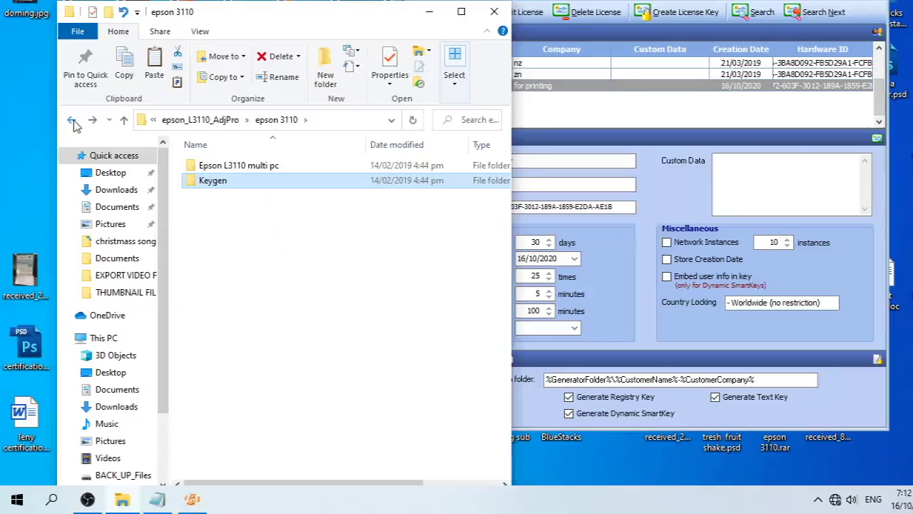
{"action": "left_click", "coordinate": [263, 168]}
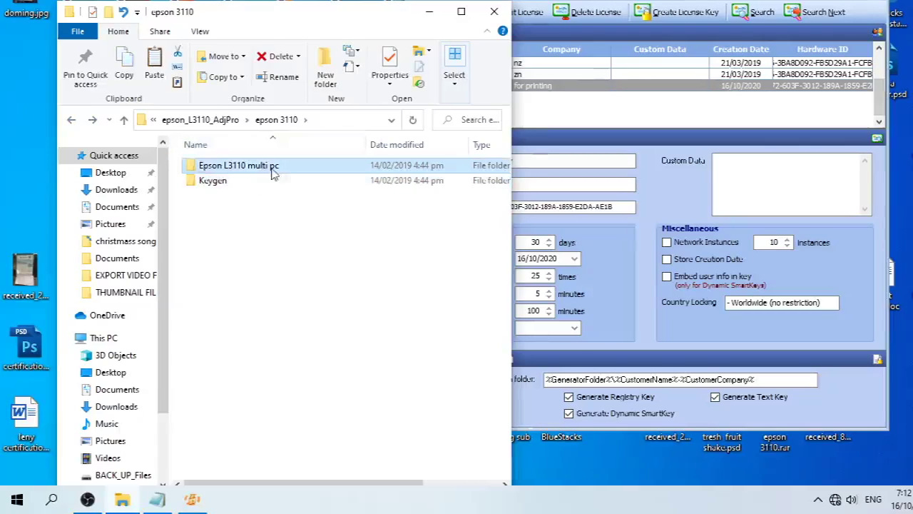
{"action": "left_click", "coordinate": [312, 169]}
{"action": "double_click", "coordinate": [309, 169]}
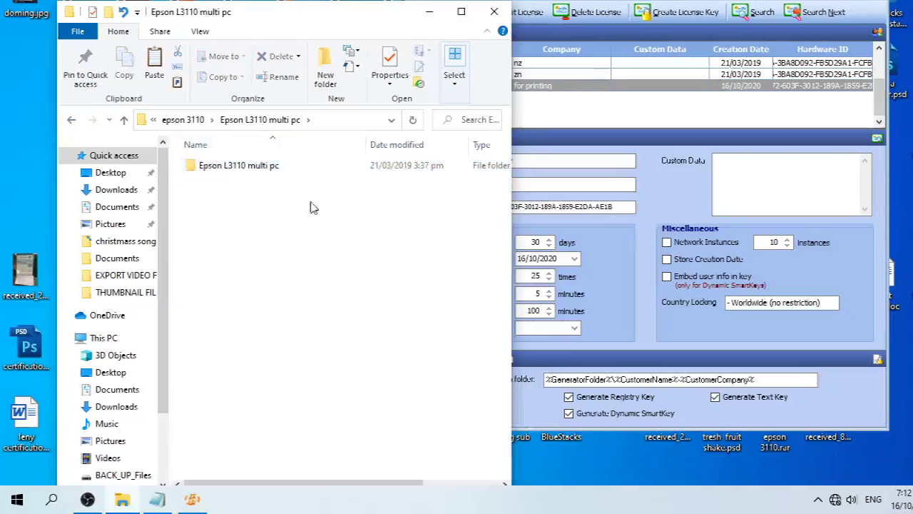
{"action": "left_click", "coordinate": [461, 11]}
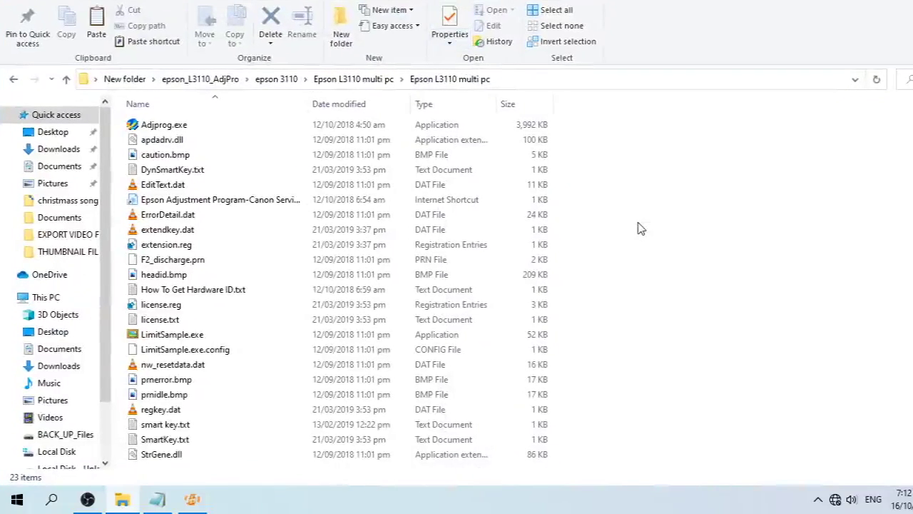
Paste the copied license files into the innermost Epson L3110 multi pc folder, replacing the files with the same names.
{"action": "right_click", "coordinate": [637, 223]}
{"action": "left_click", "coordinate": [672, 322]}
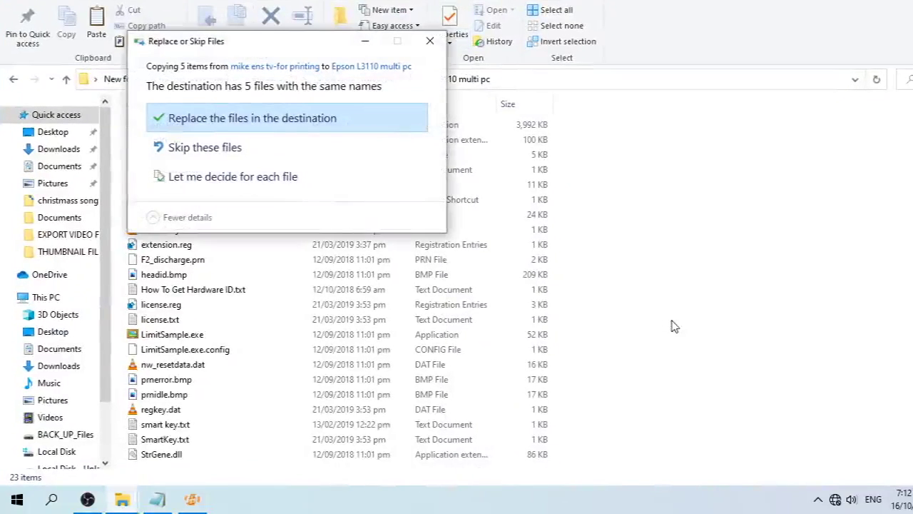
{"action": "left_click", "coordinate": [263, 123]}
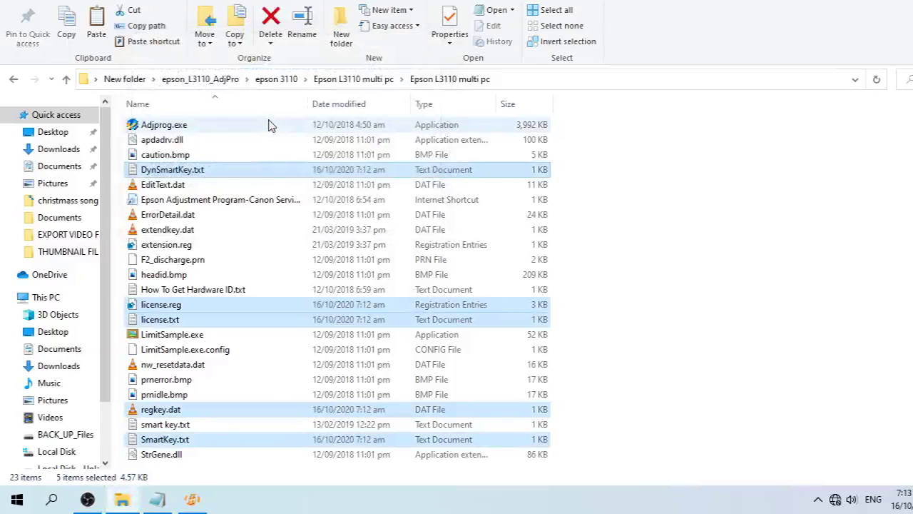
Launch Adjprog.exe from the innermost Epson L3110 multi pc folder and dismiss its registration notice.
{"action": "left_click", "coordinate": [785, 231]}
{"action": "left_click", "coordinate": [177, 127]}
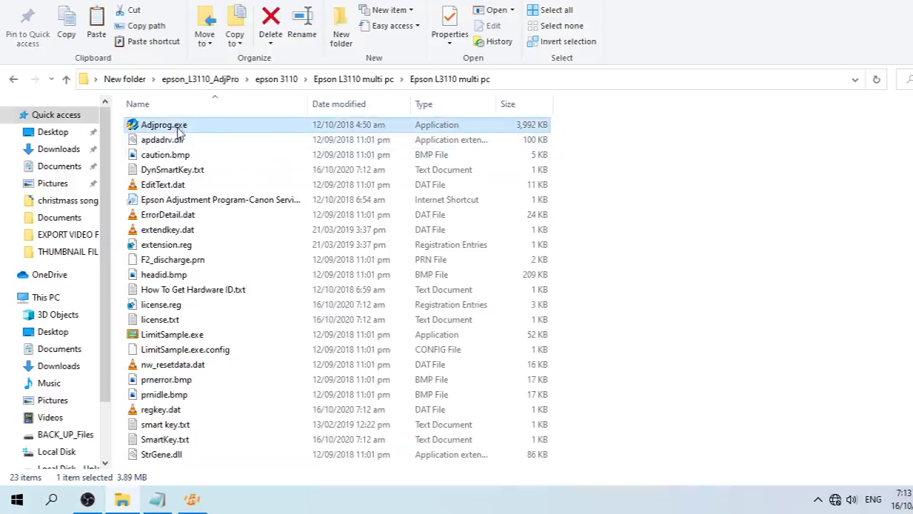
{"action": "double_click", "coordinate": [202, 127]}
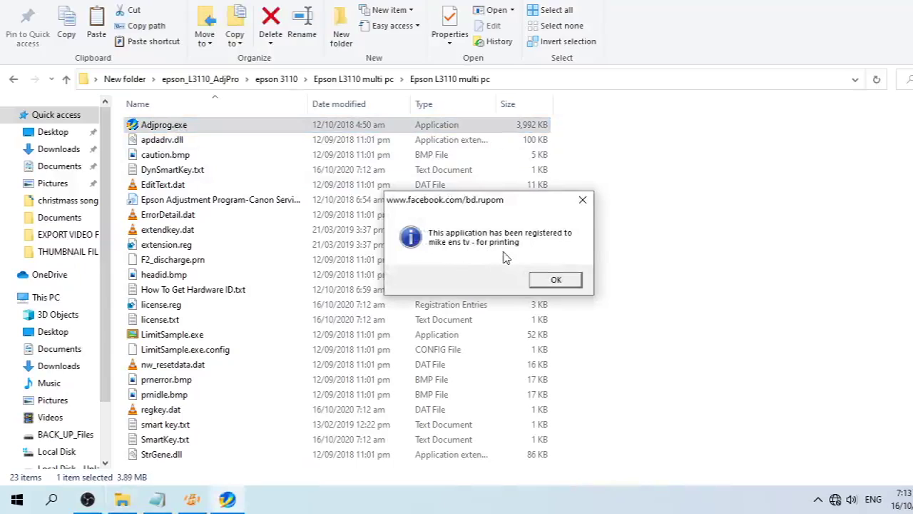
{"action": "left_click", "coordinate": [555, 280]}
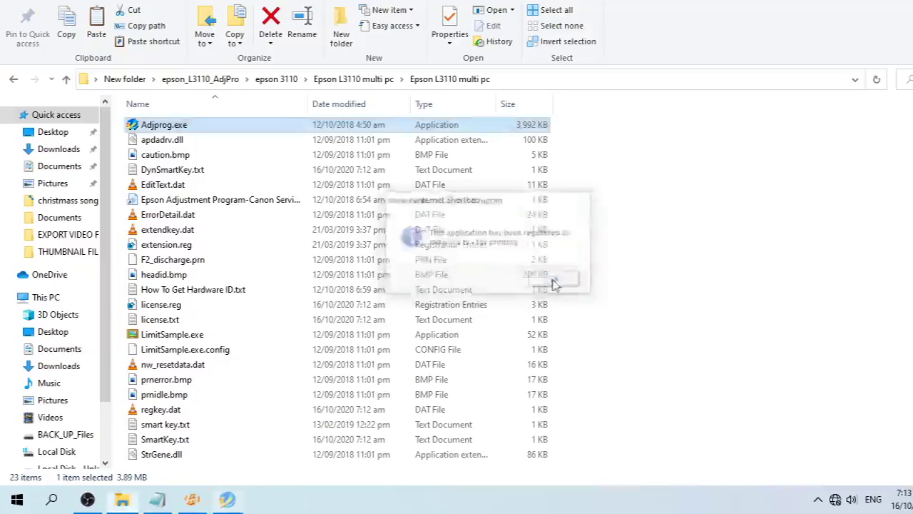